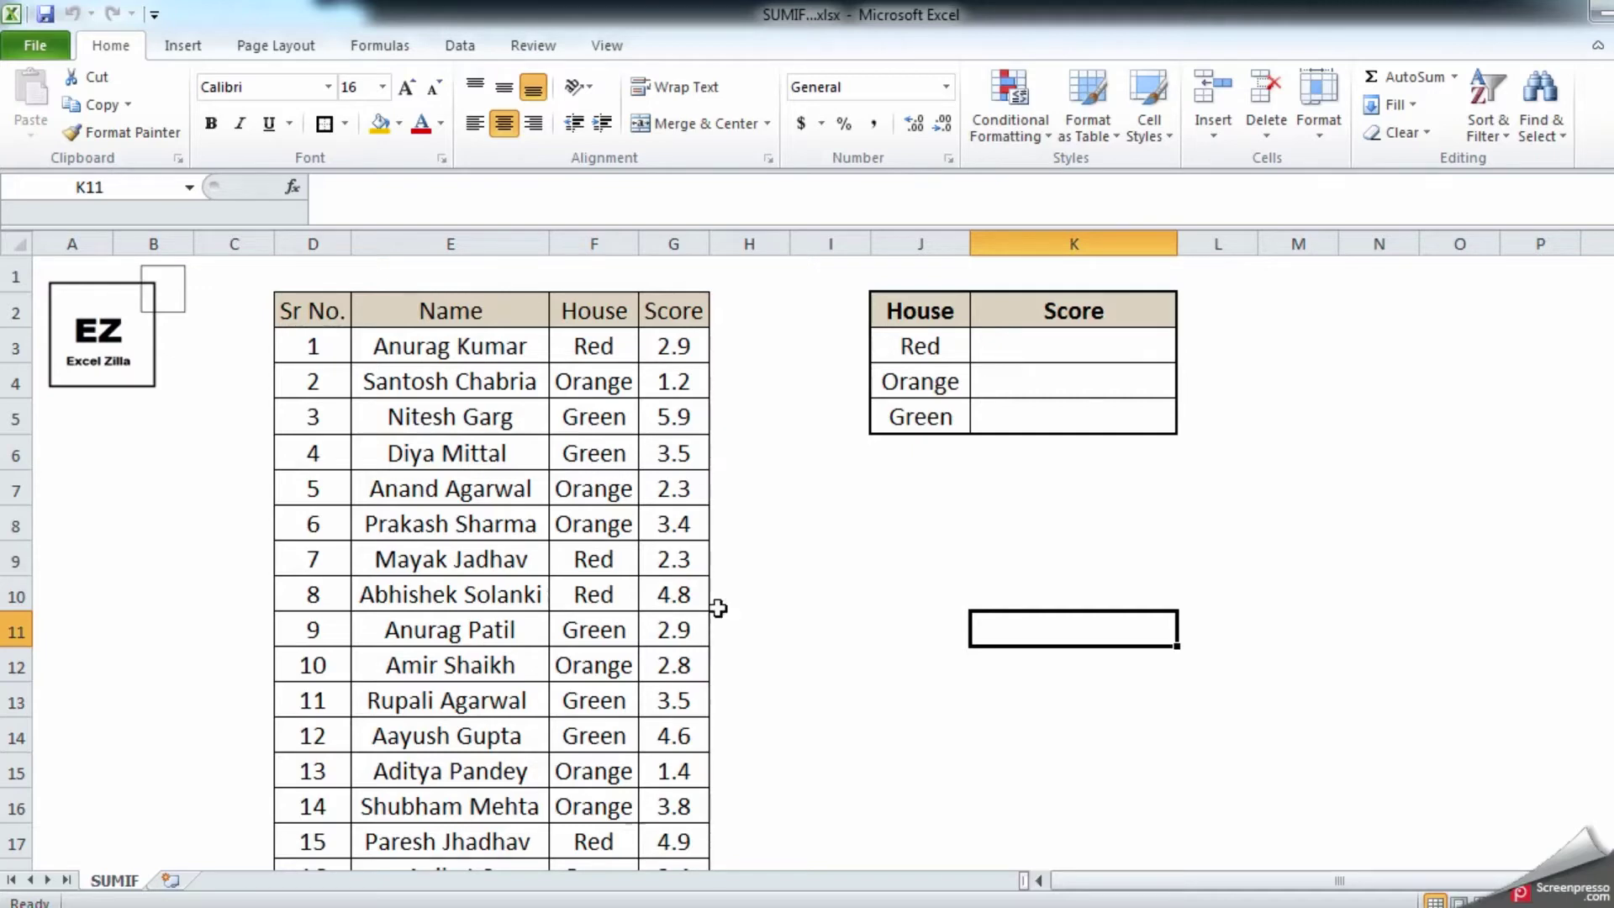
Start a SUMIF formula in cell K3 for the Red house, using the House entries F3:F22 as the range.
scroll(533, 516, down, 4)
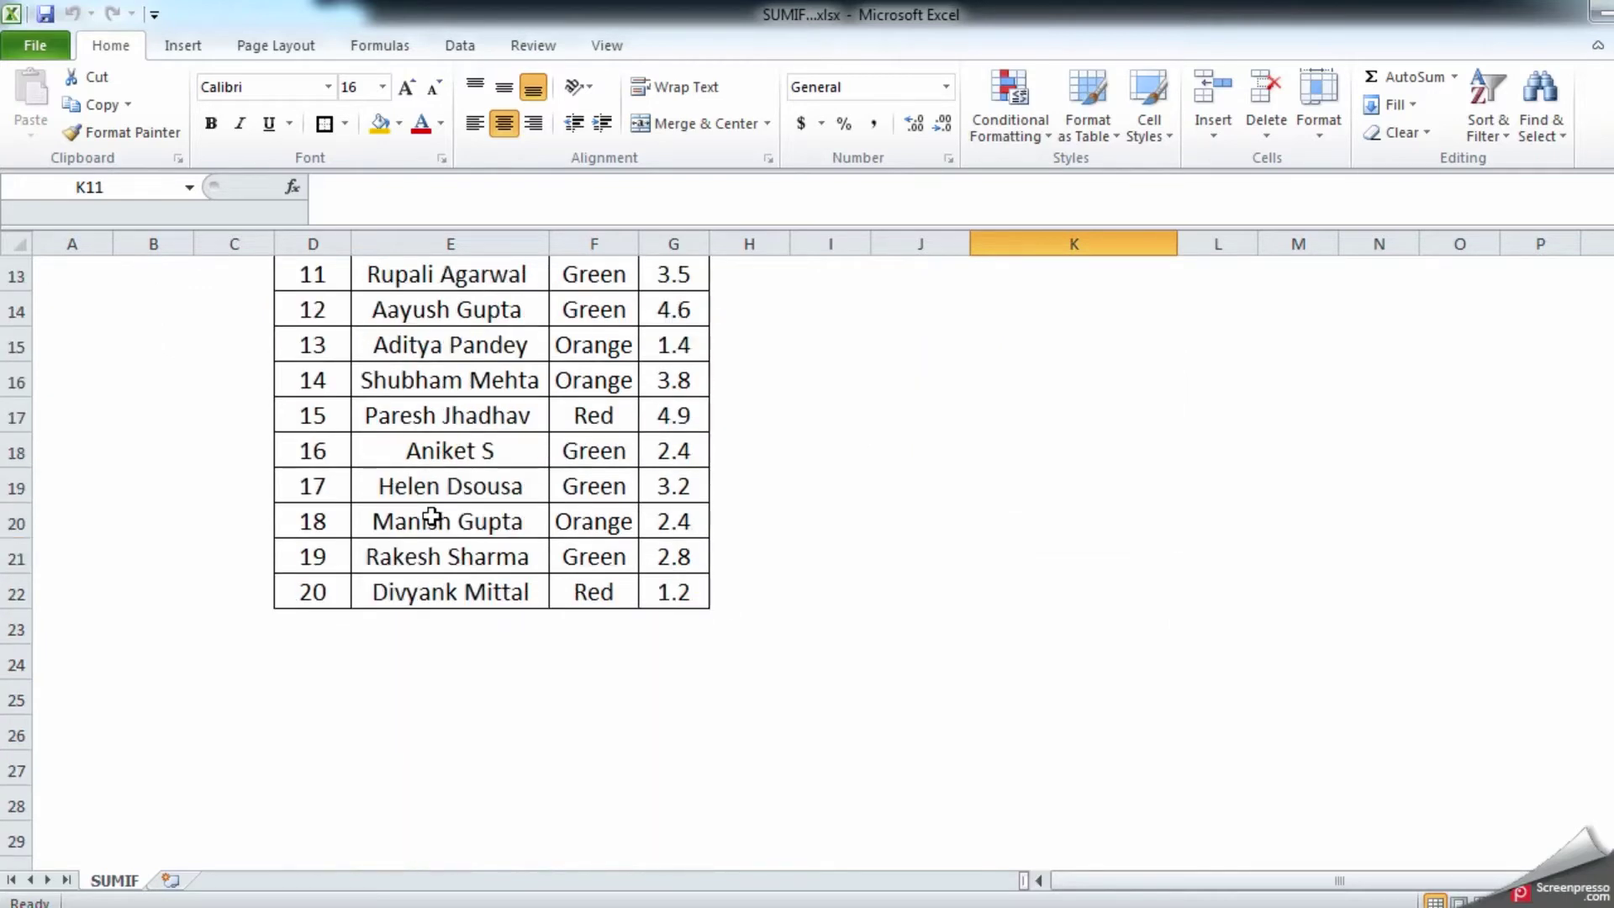
scroll(431, 517, up, 4)
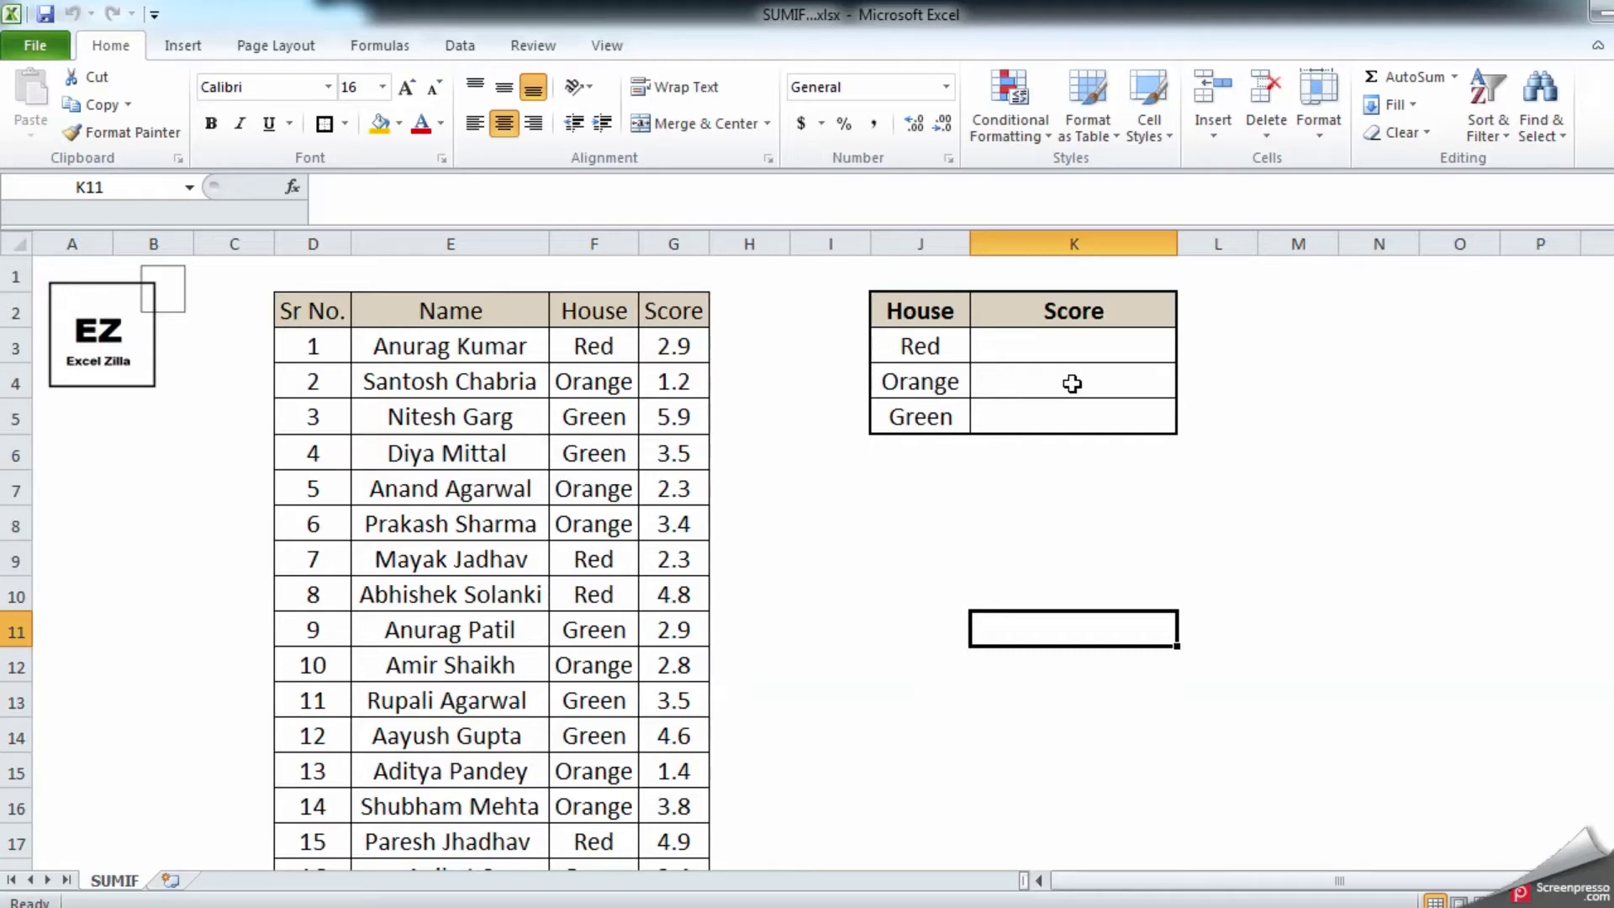
click(1063, 348)
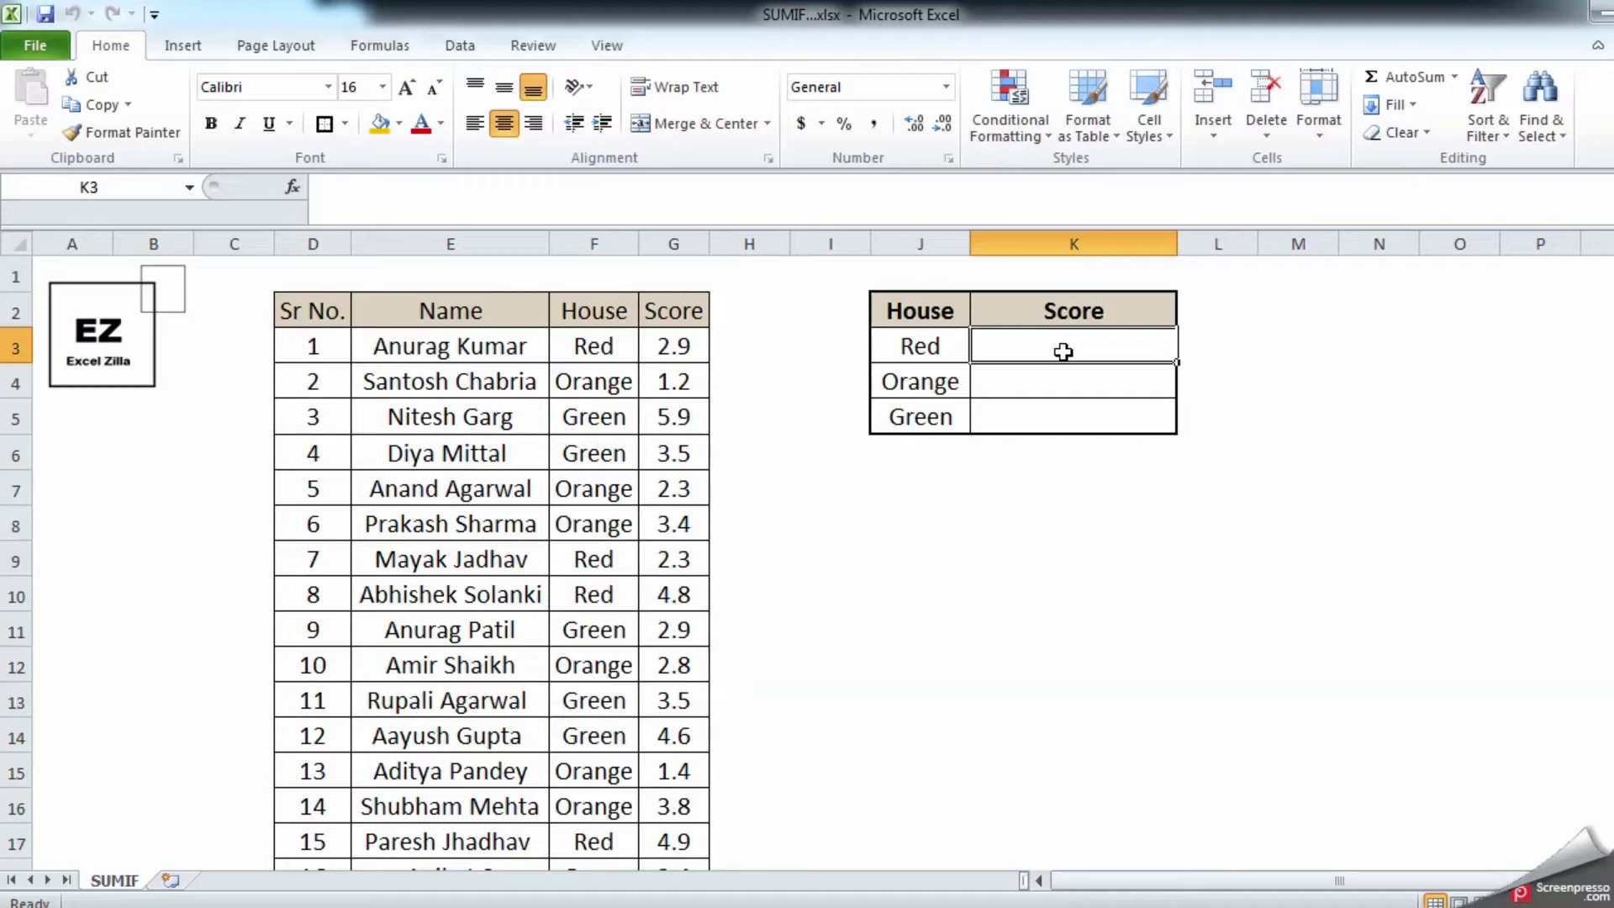
text(=)
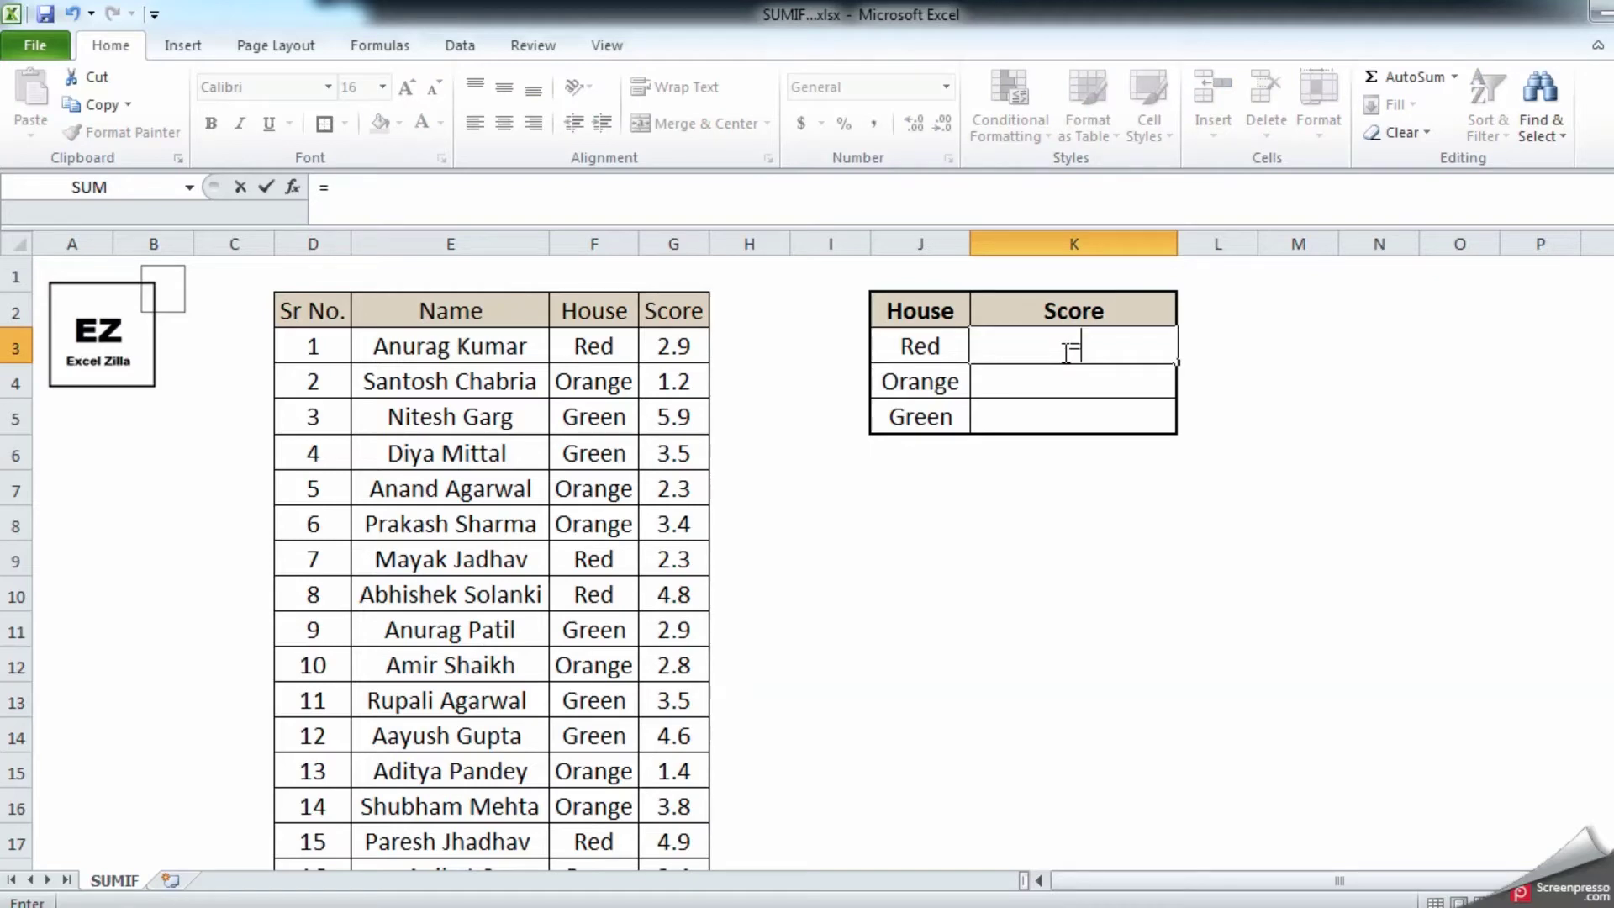
text(SU)
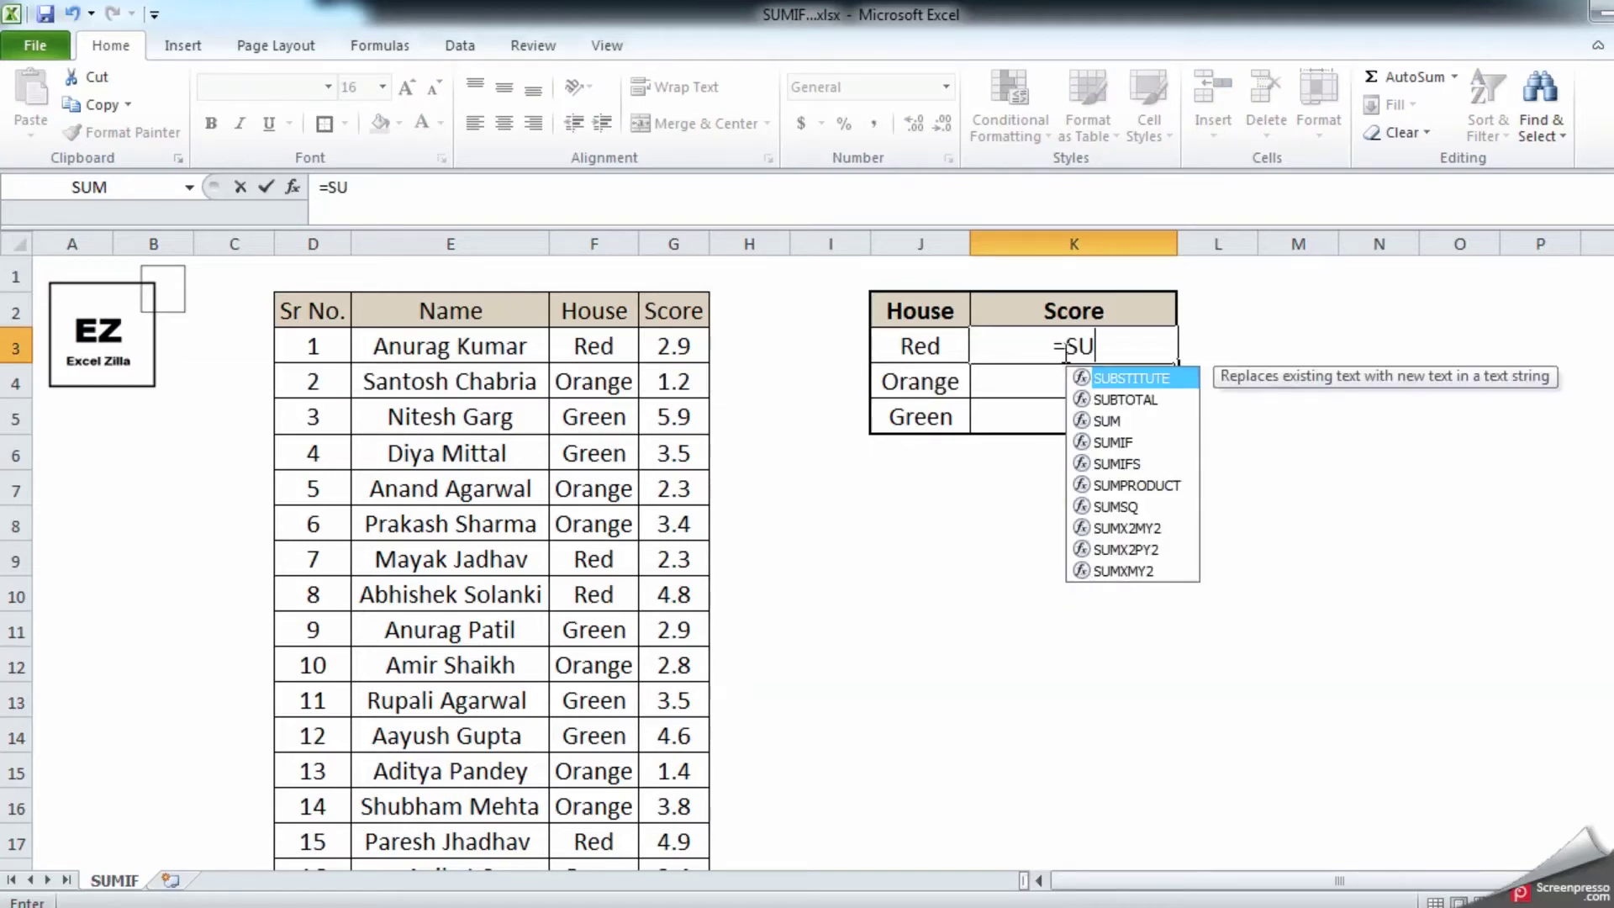
text(MIF)
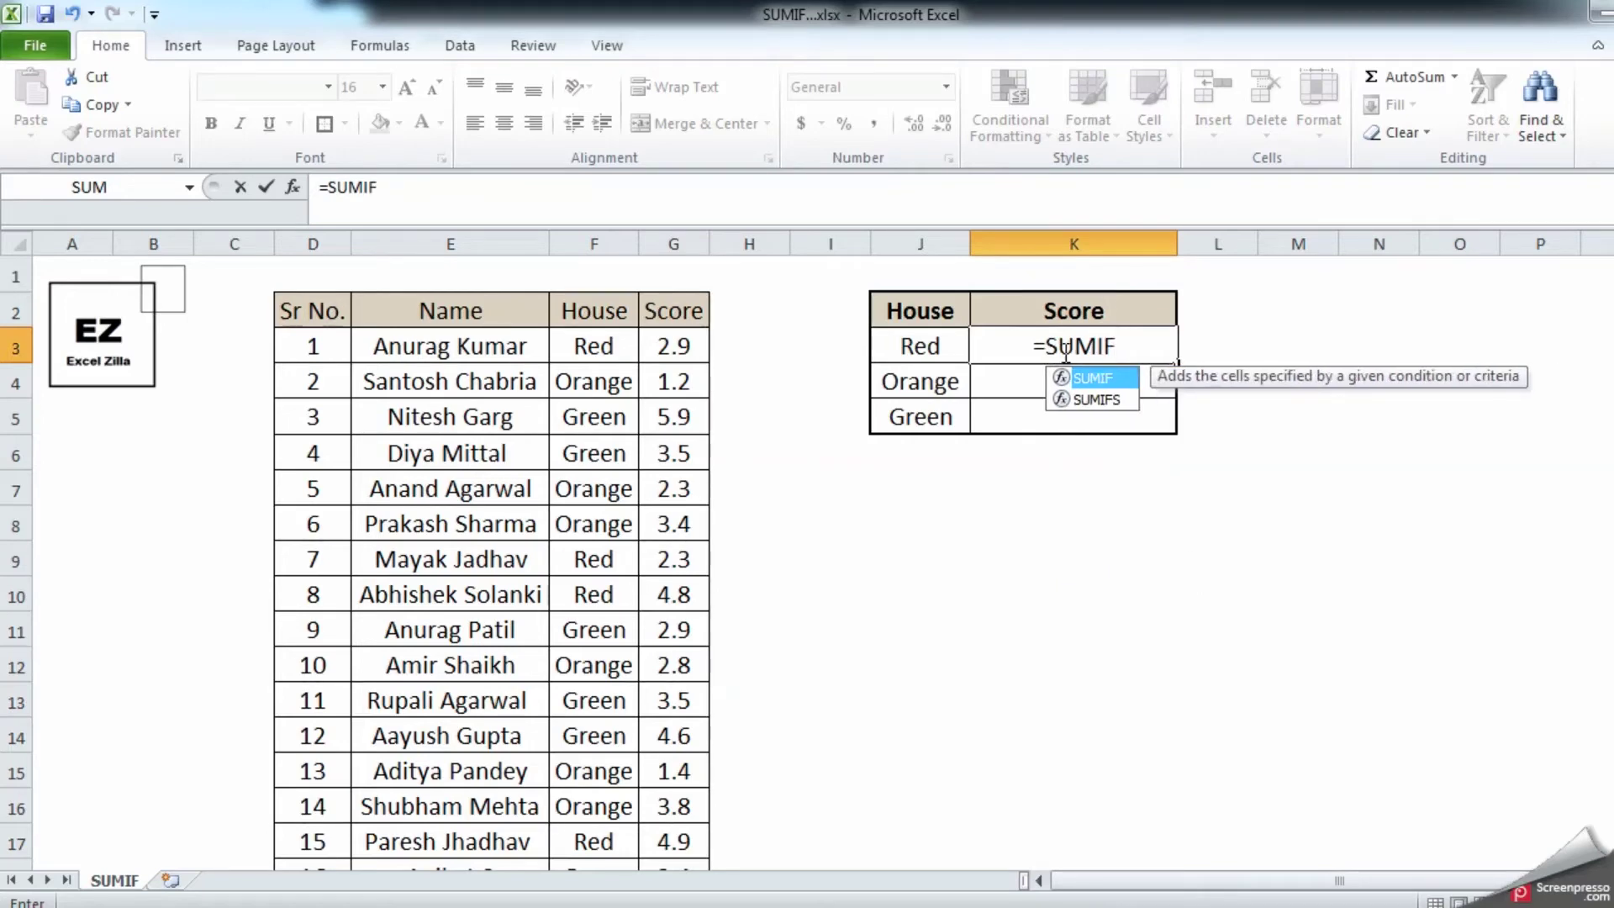
text(()
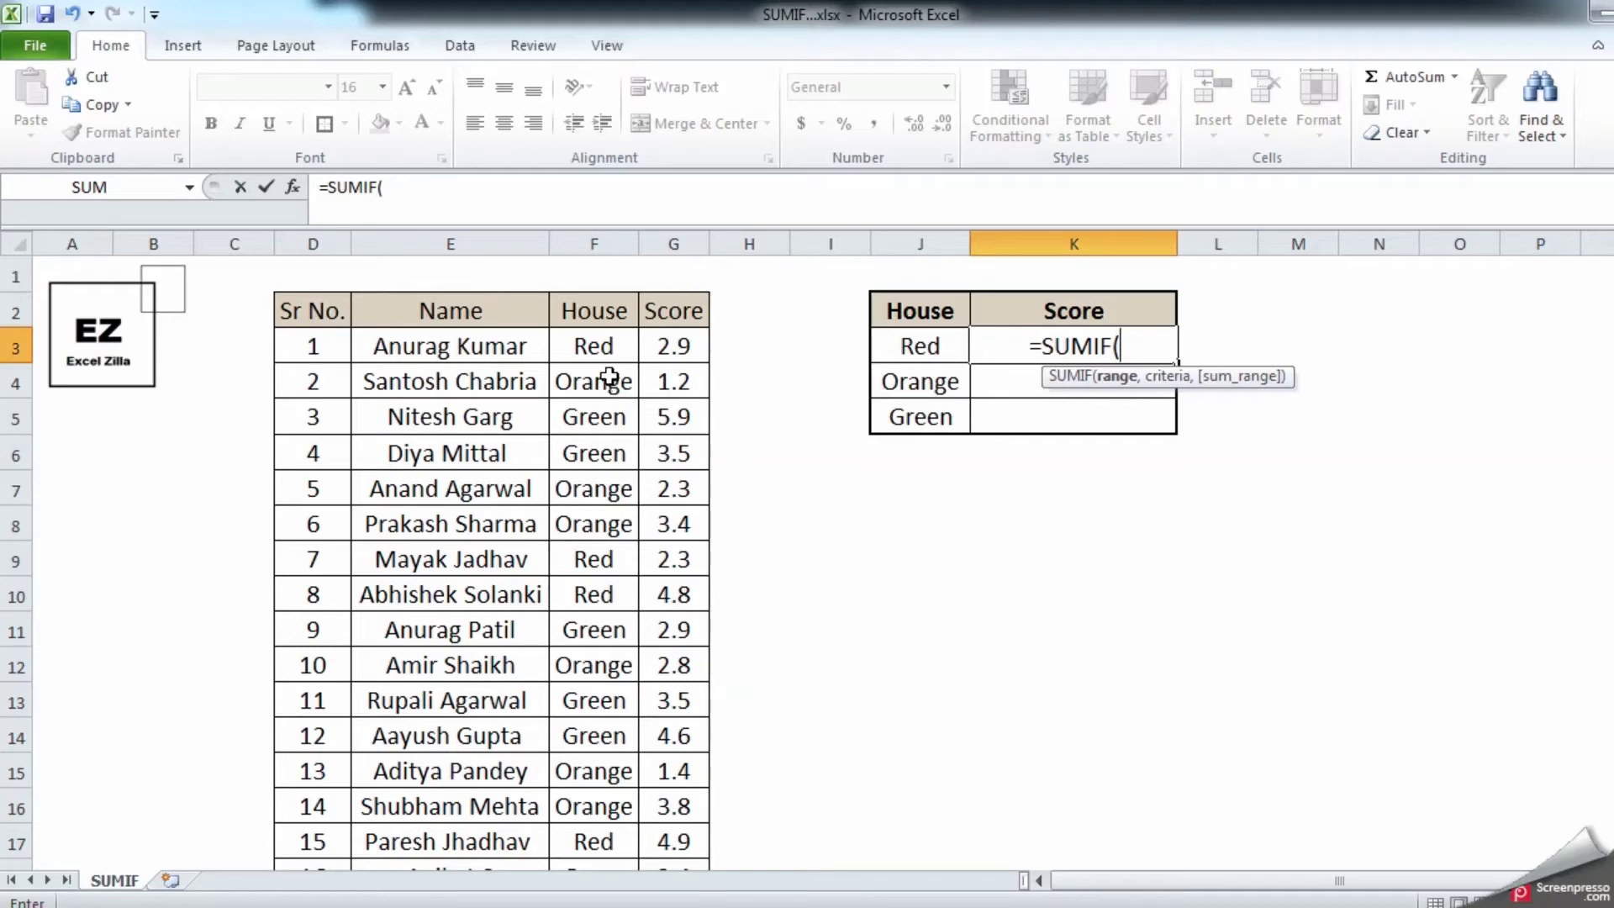
click(616, 350)
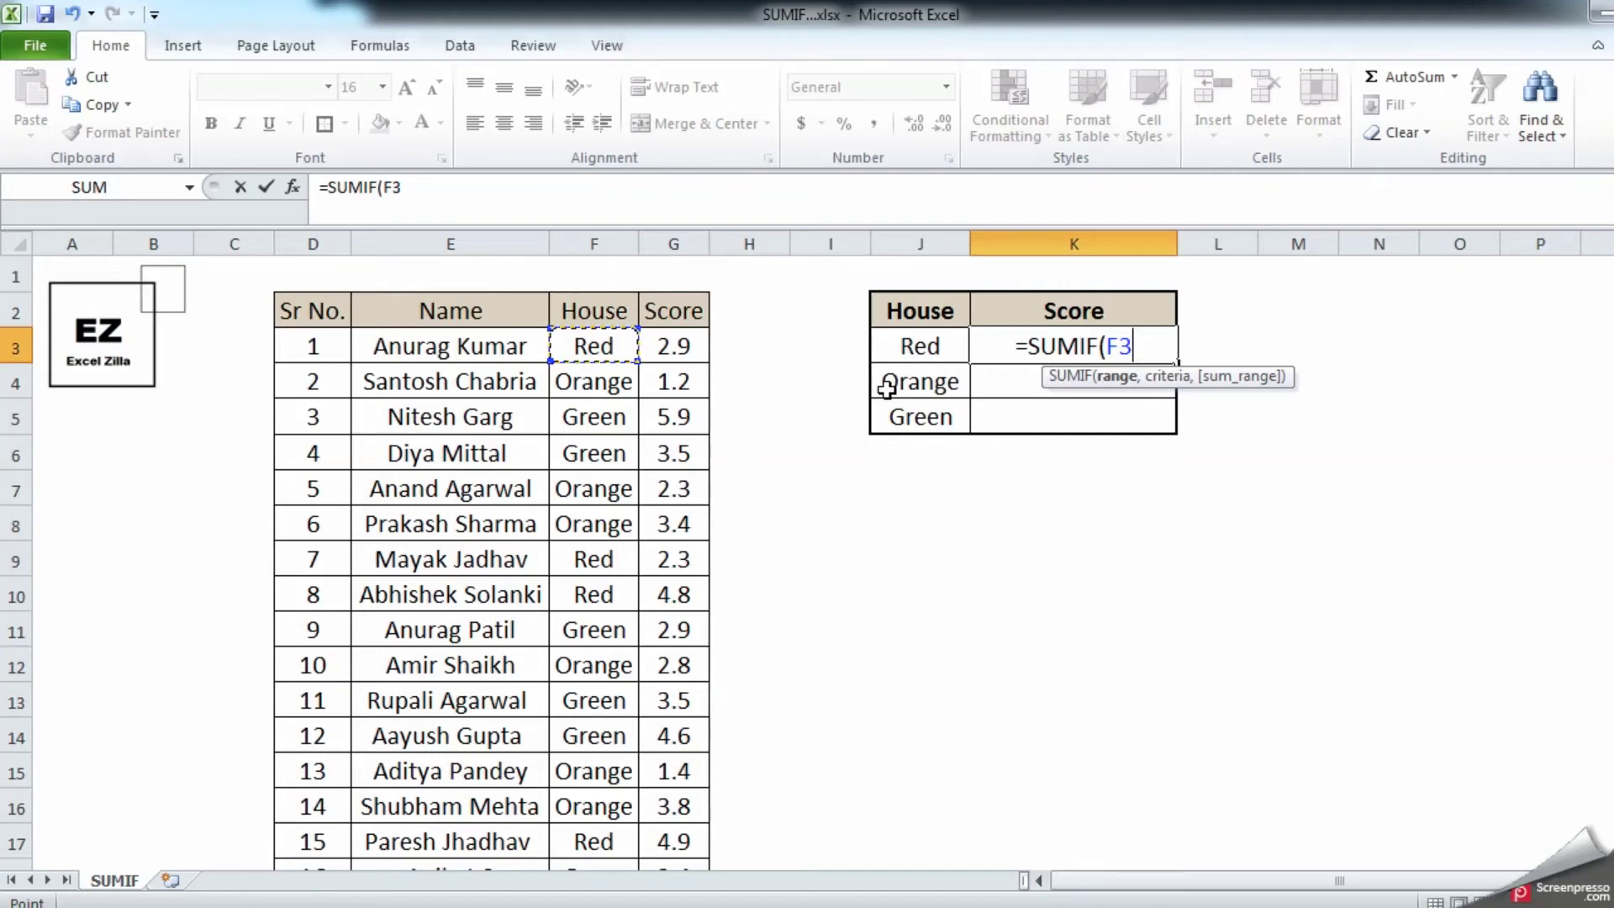
key(ctrl+shift+Down)
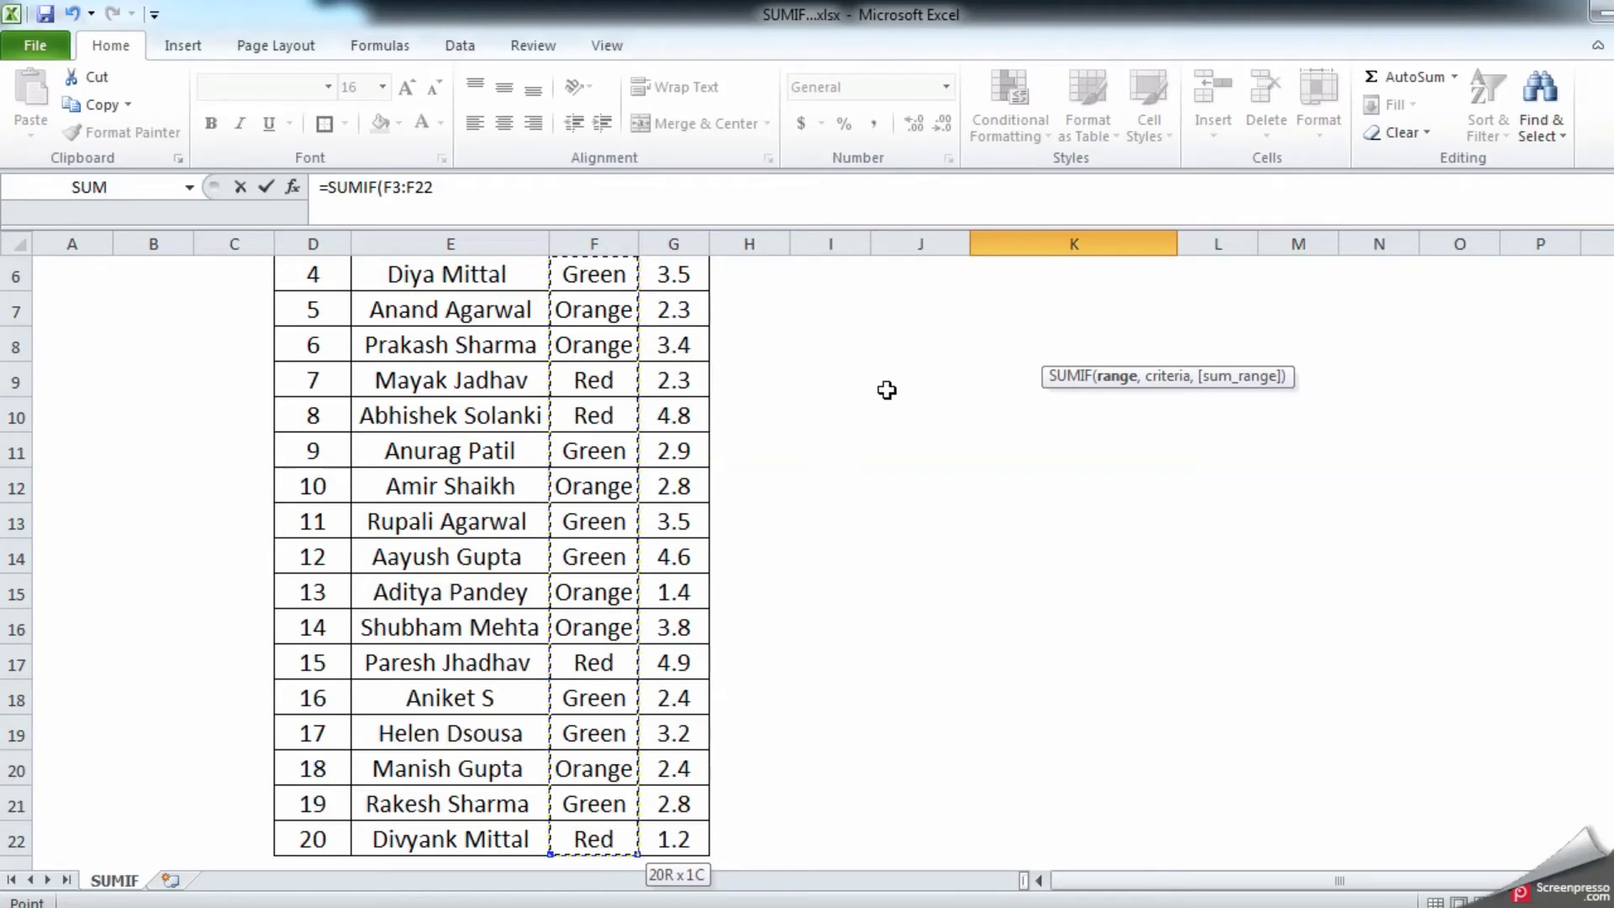
scroll(887, 390, up, 2)
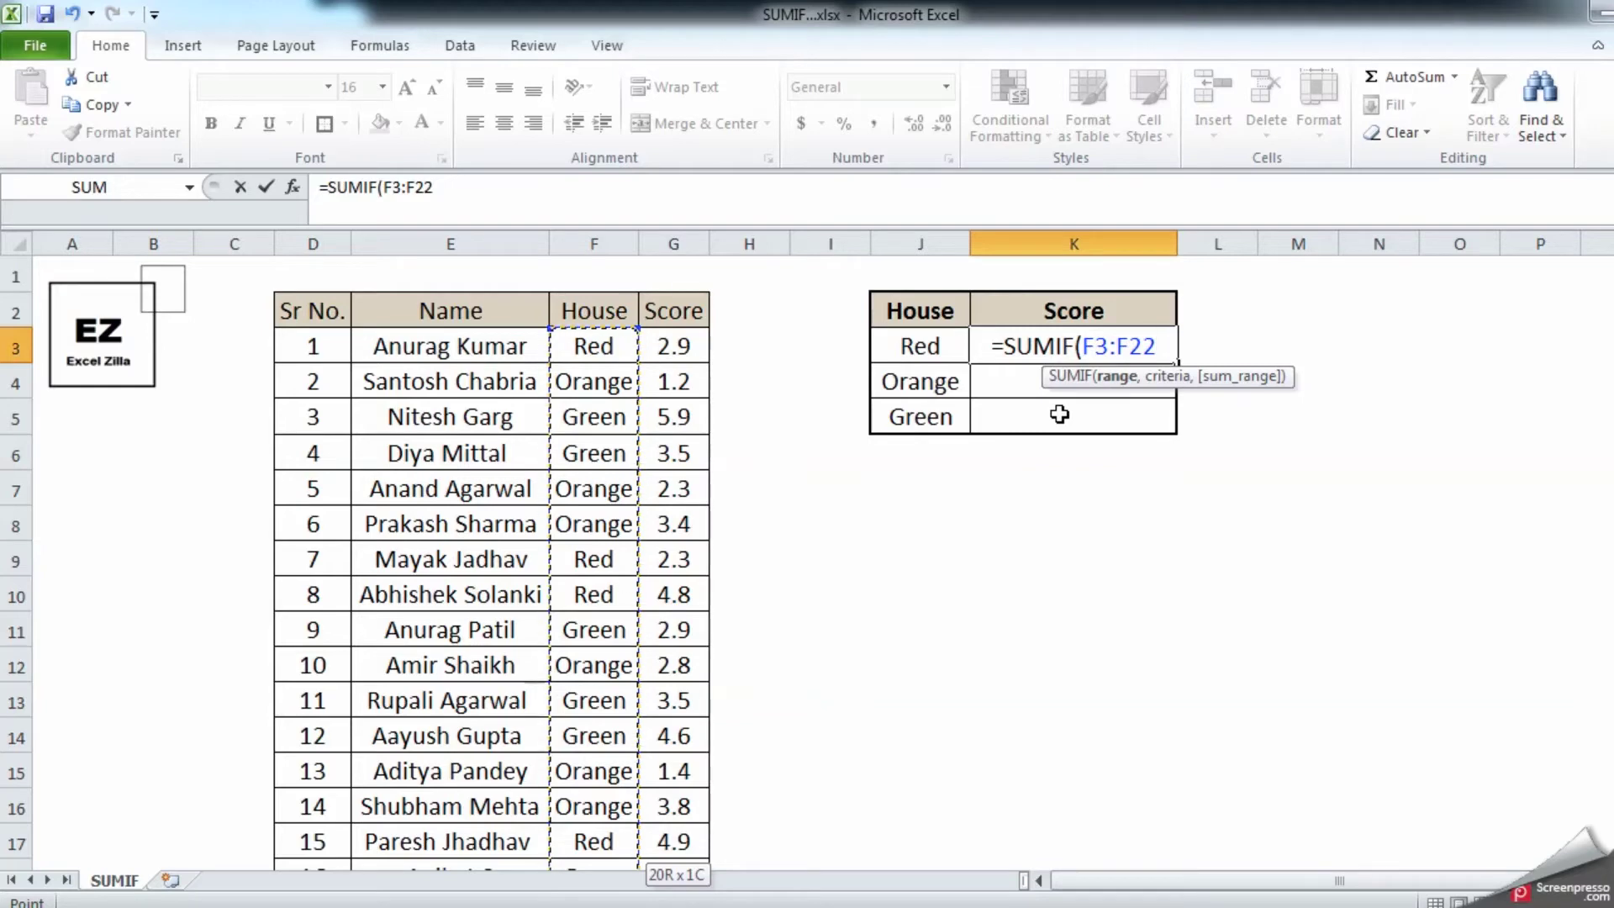
Complete the K3 formula with criterion J3 and sum range G3:G22, and fill it down through K5.
text(,)
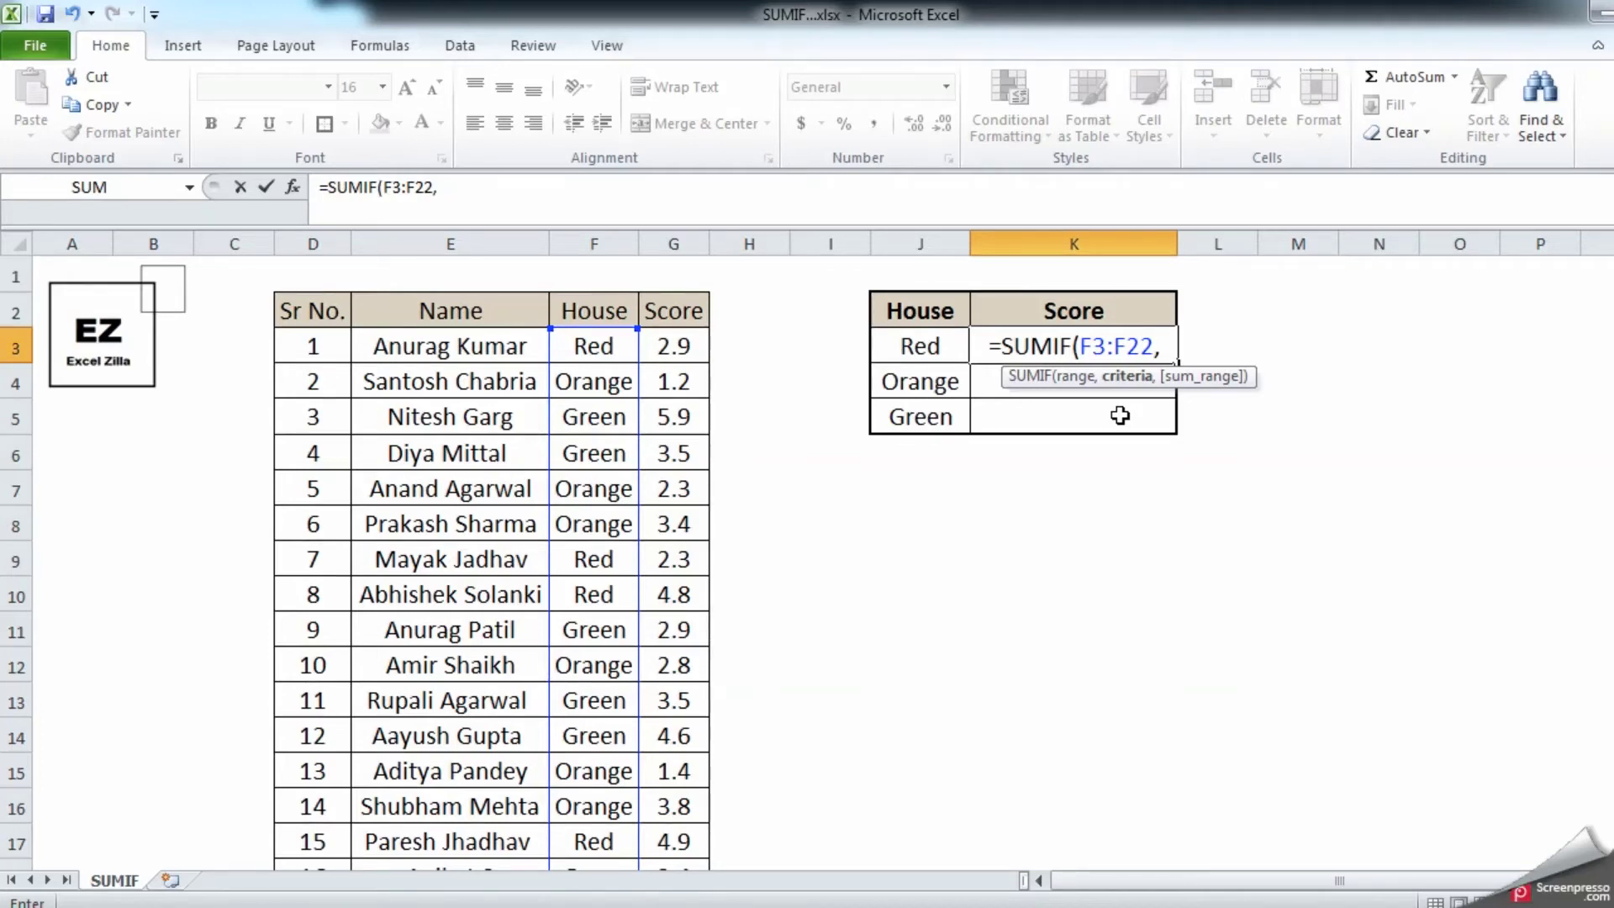
click(933, 348)
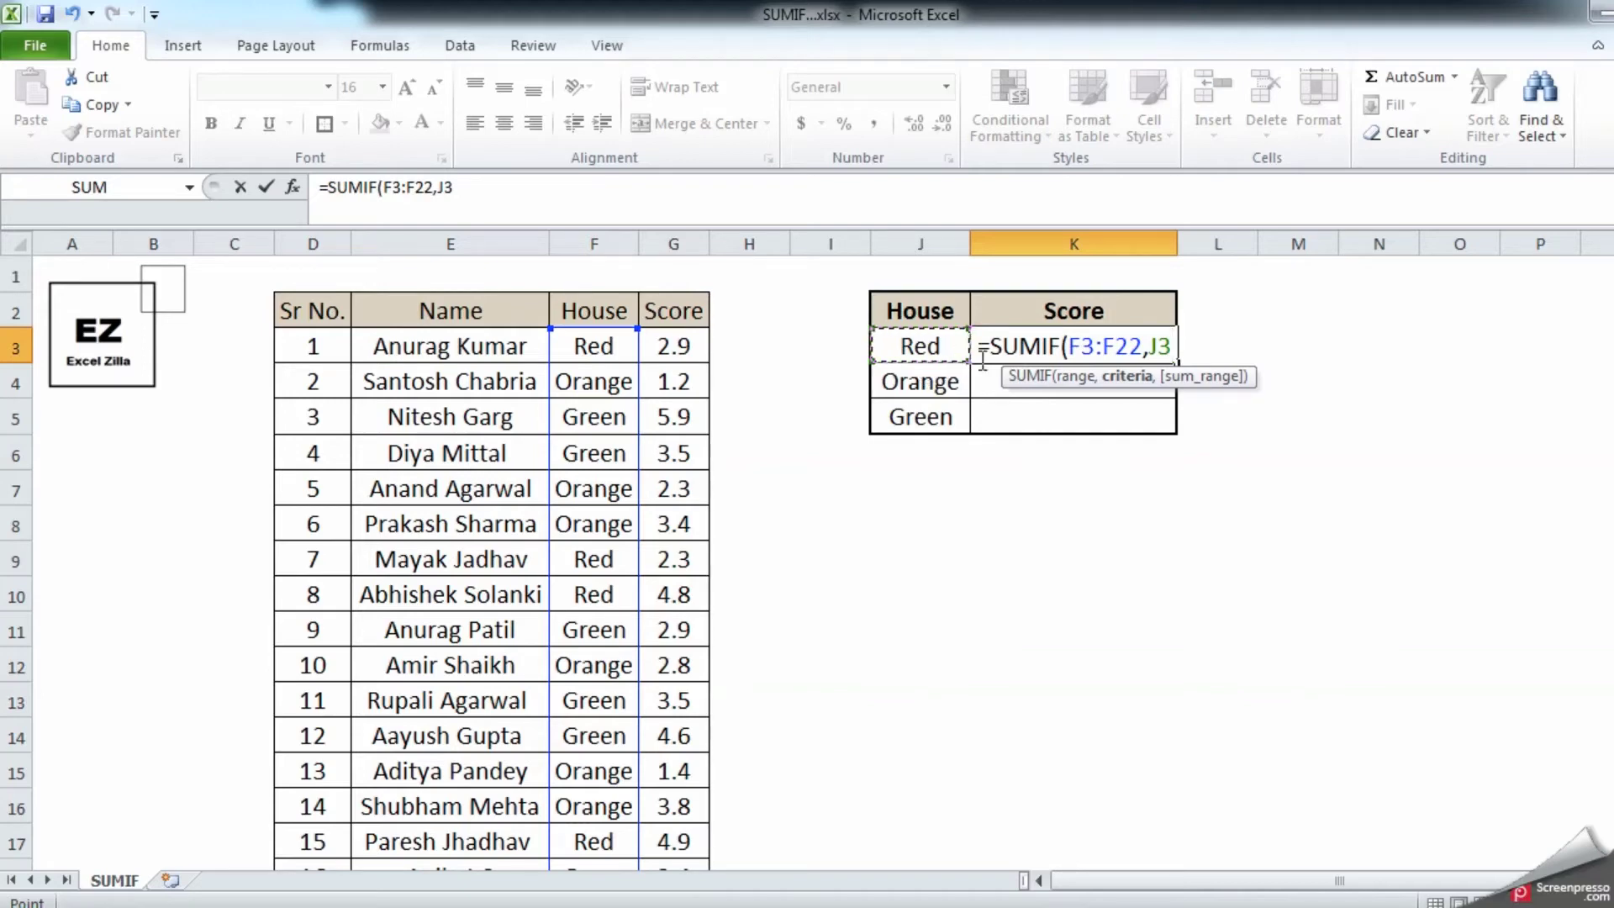
text(,)
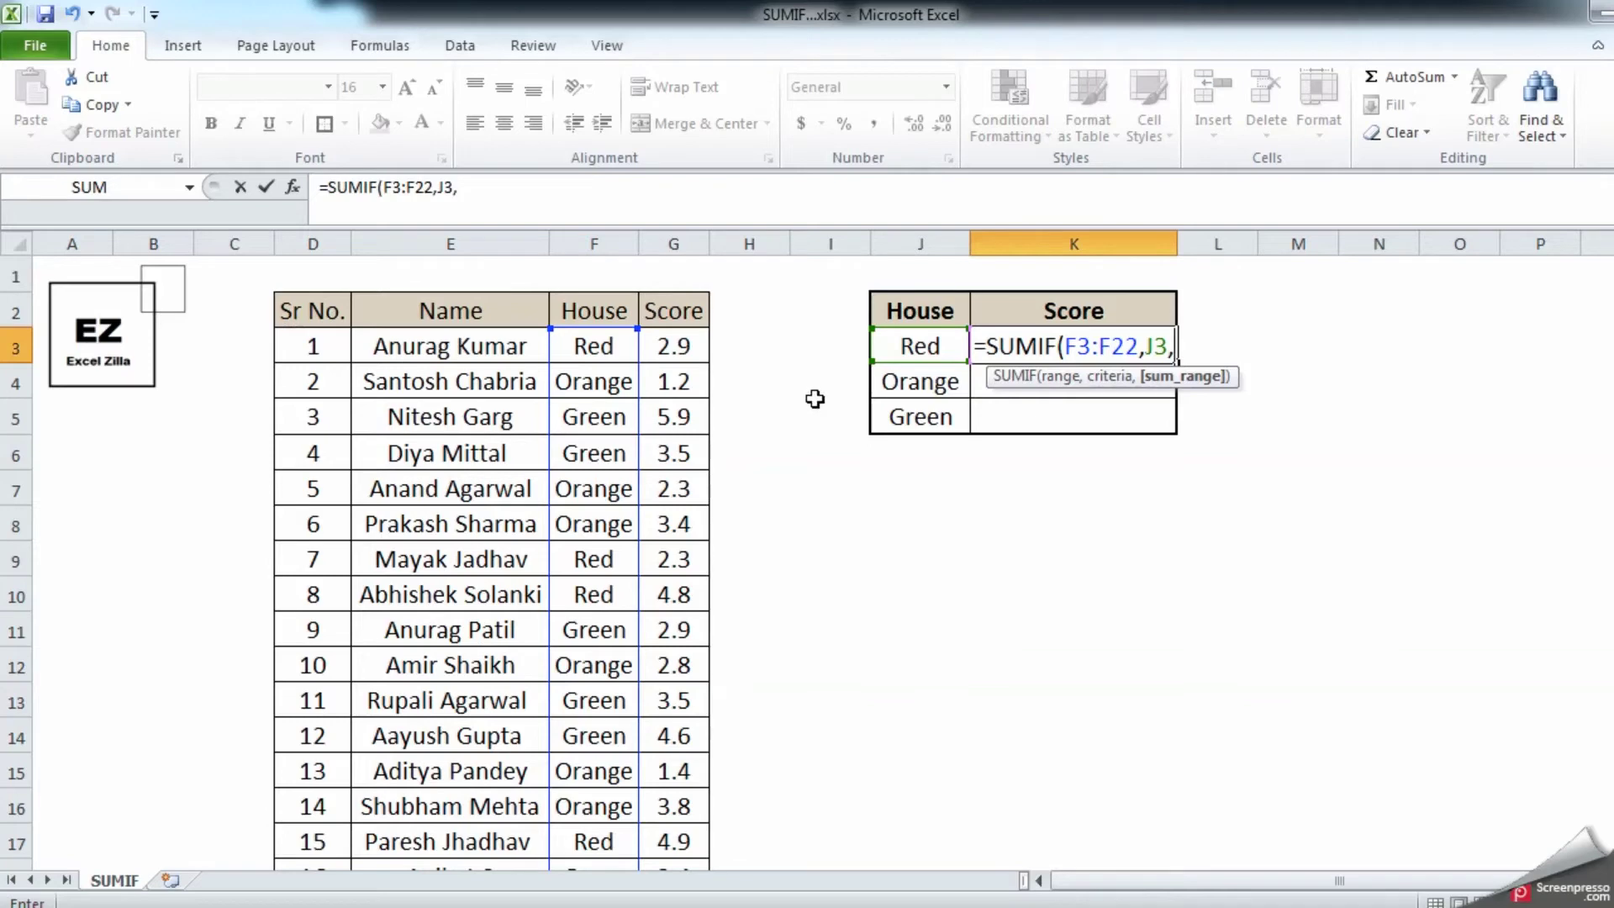
click(686, 349)
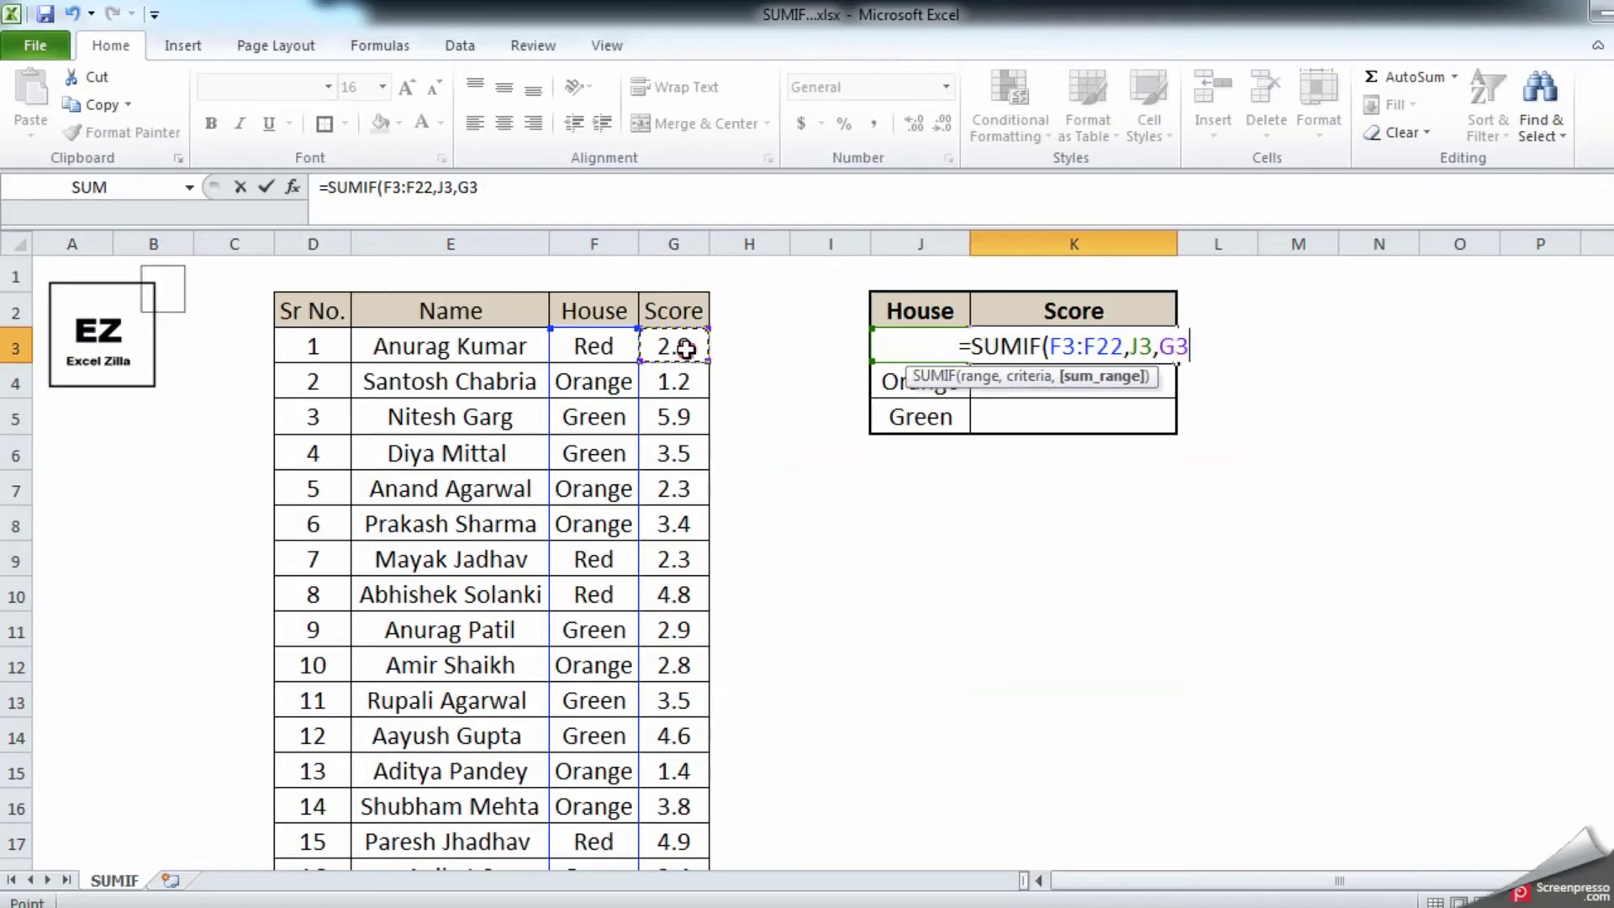
drag(686, 349, 688, 805)
scroll(688, 804, up, 2)
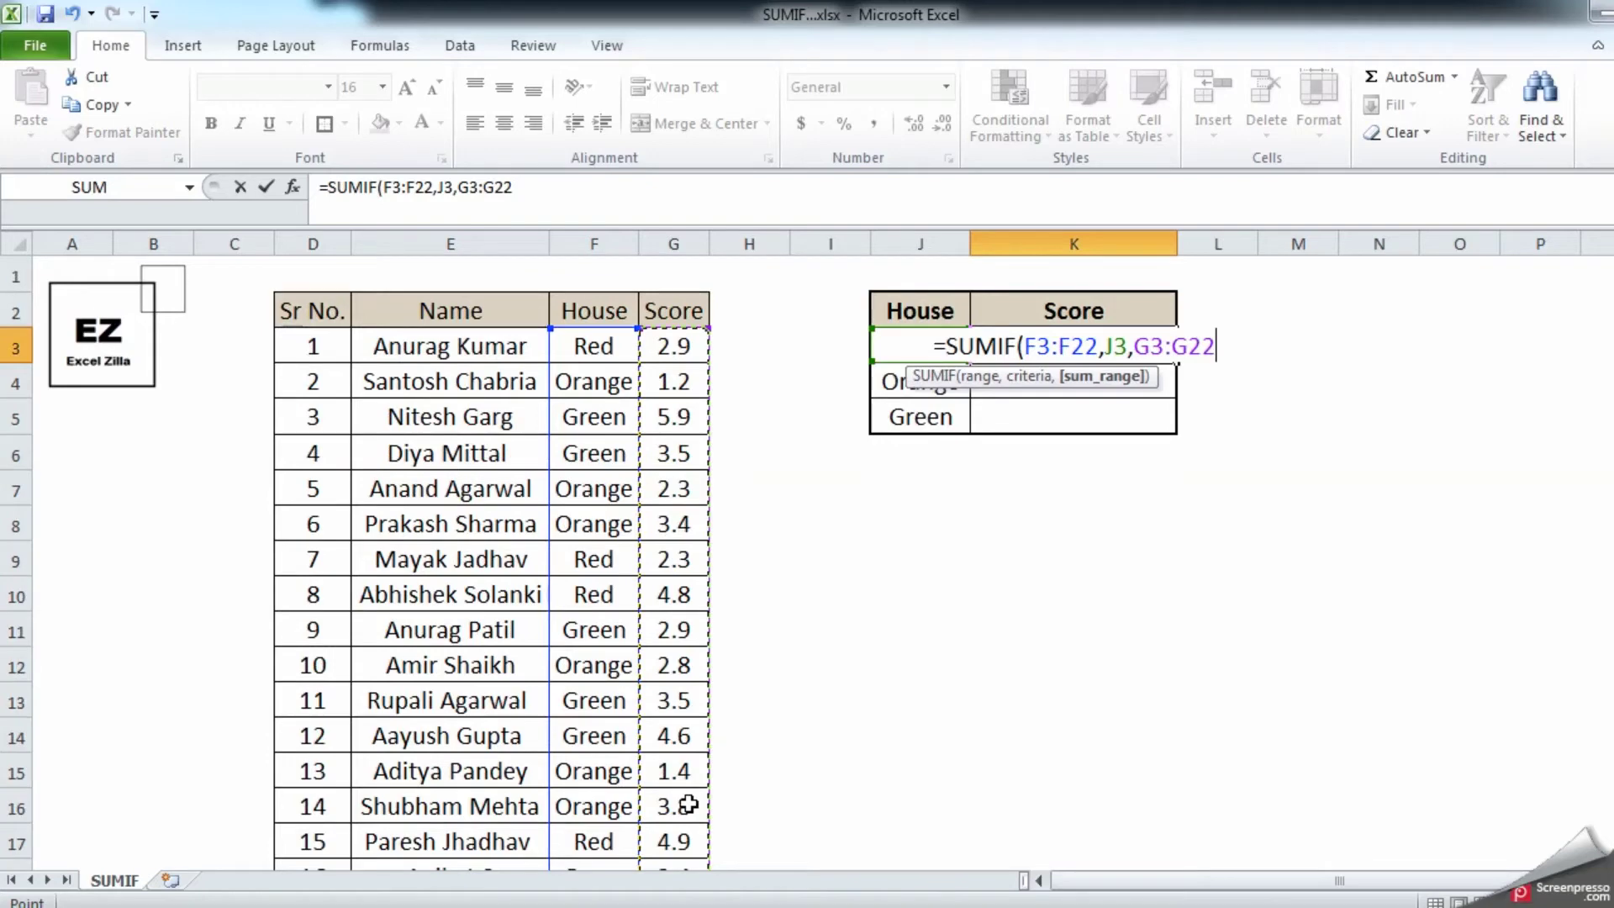
key(Return)
key(Up)
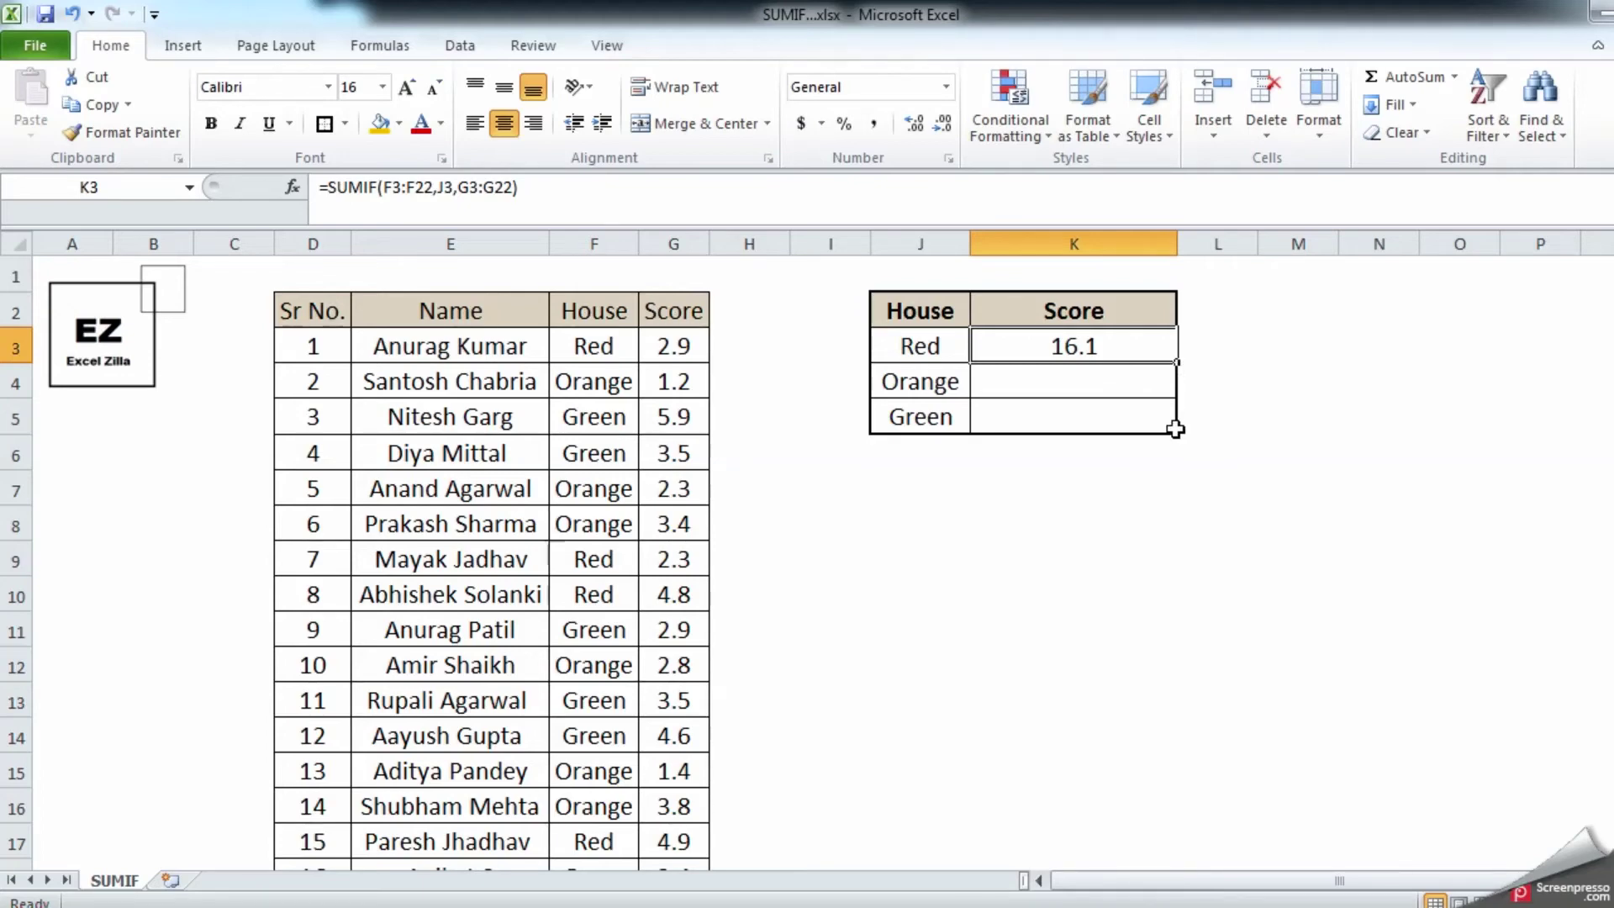
drag(1177, 363, 1178, 422)
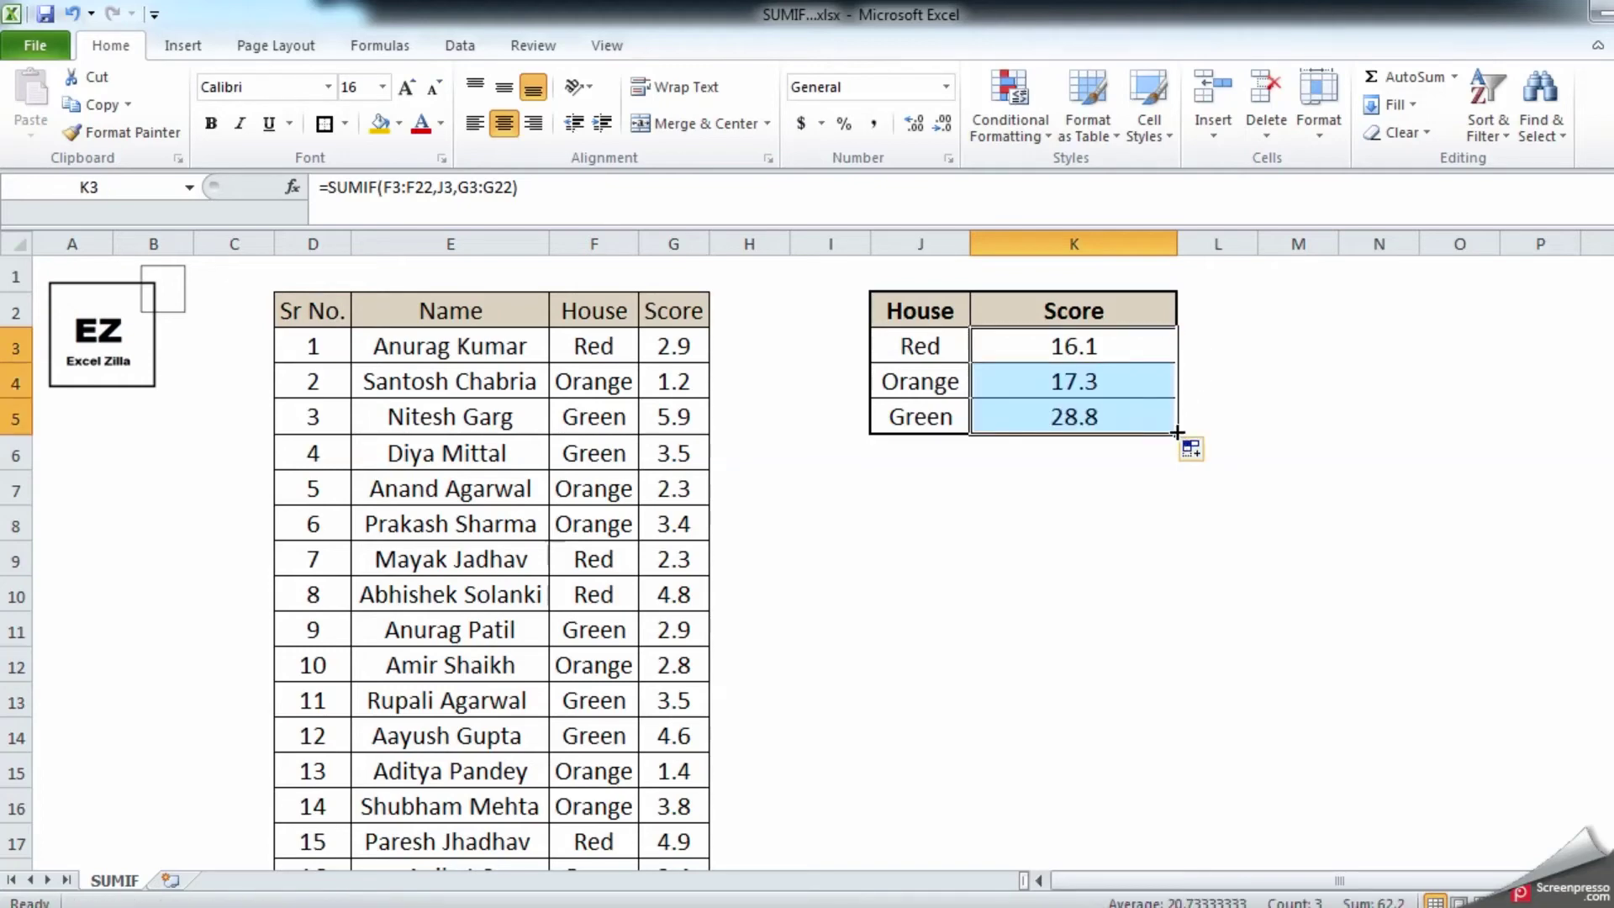
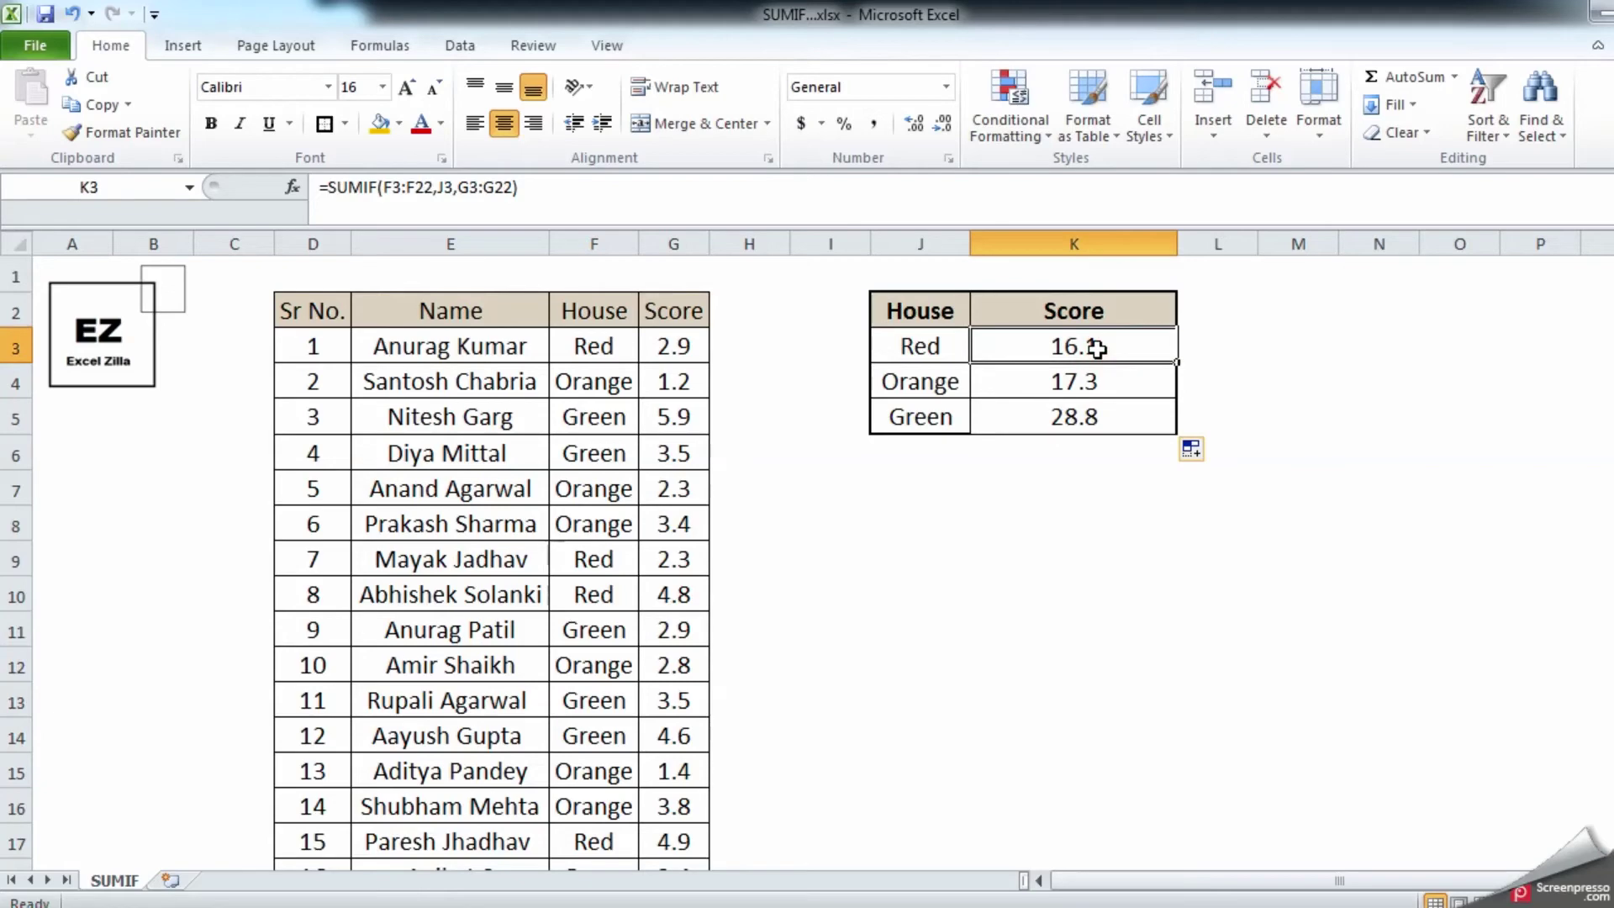
Examine which table rows the SUMIF formulas in K3, K4 and K5 reference.
key(F2)
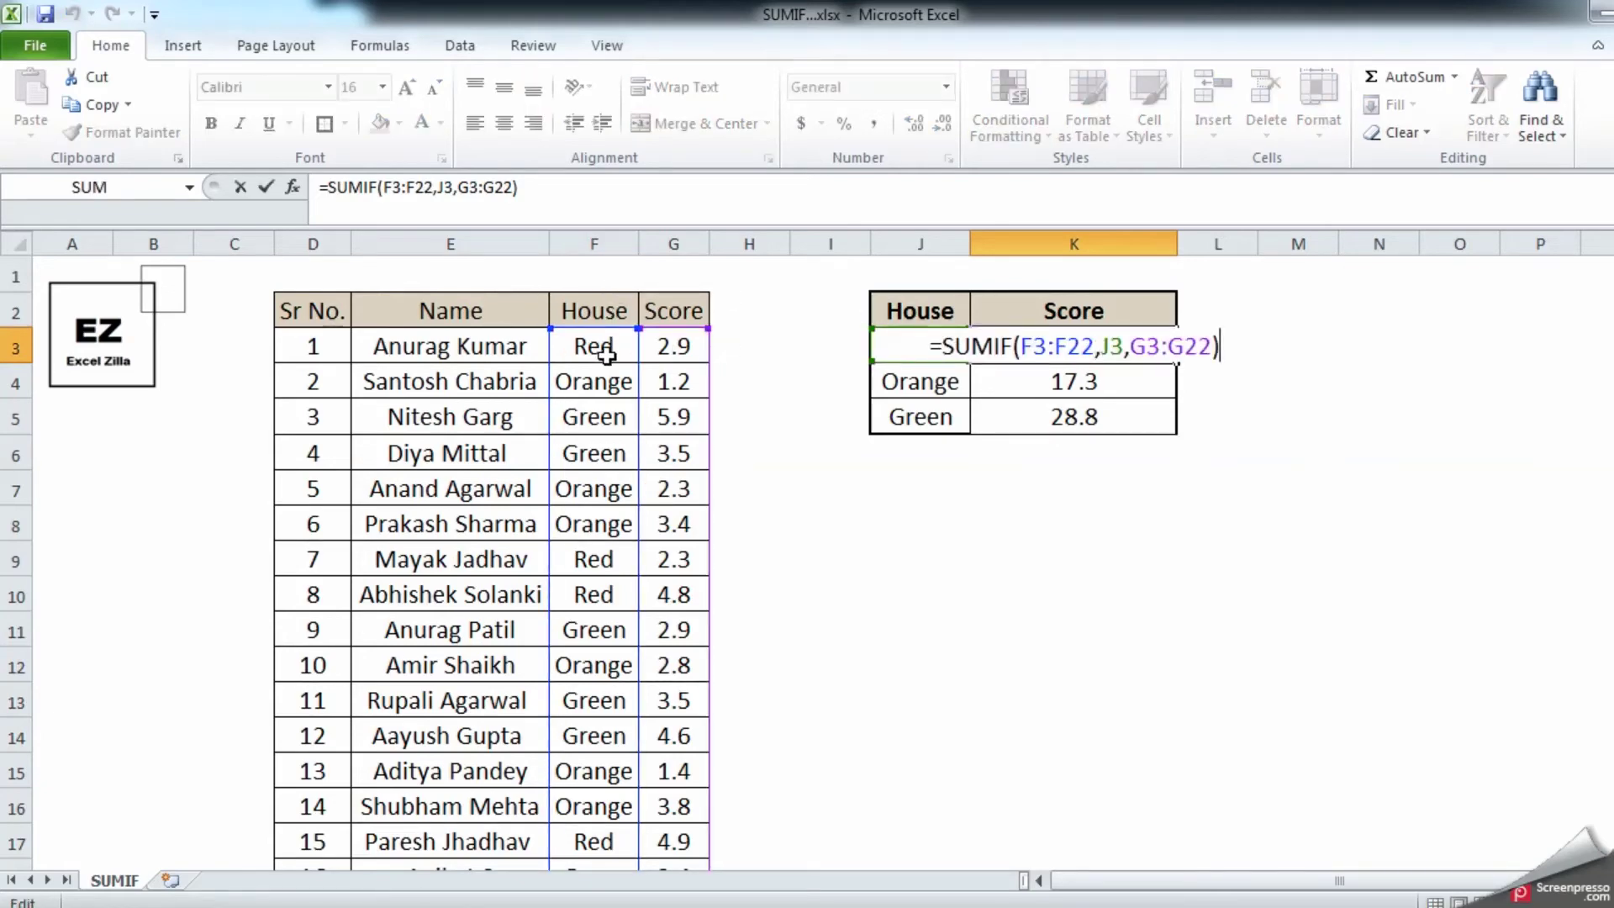
scroll(613, 606, down, 3)
scroll(627, 749, up, 3)
key(ctrl+Return)
click(1138, 372)
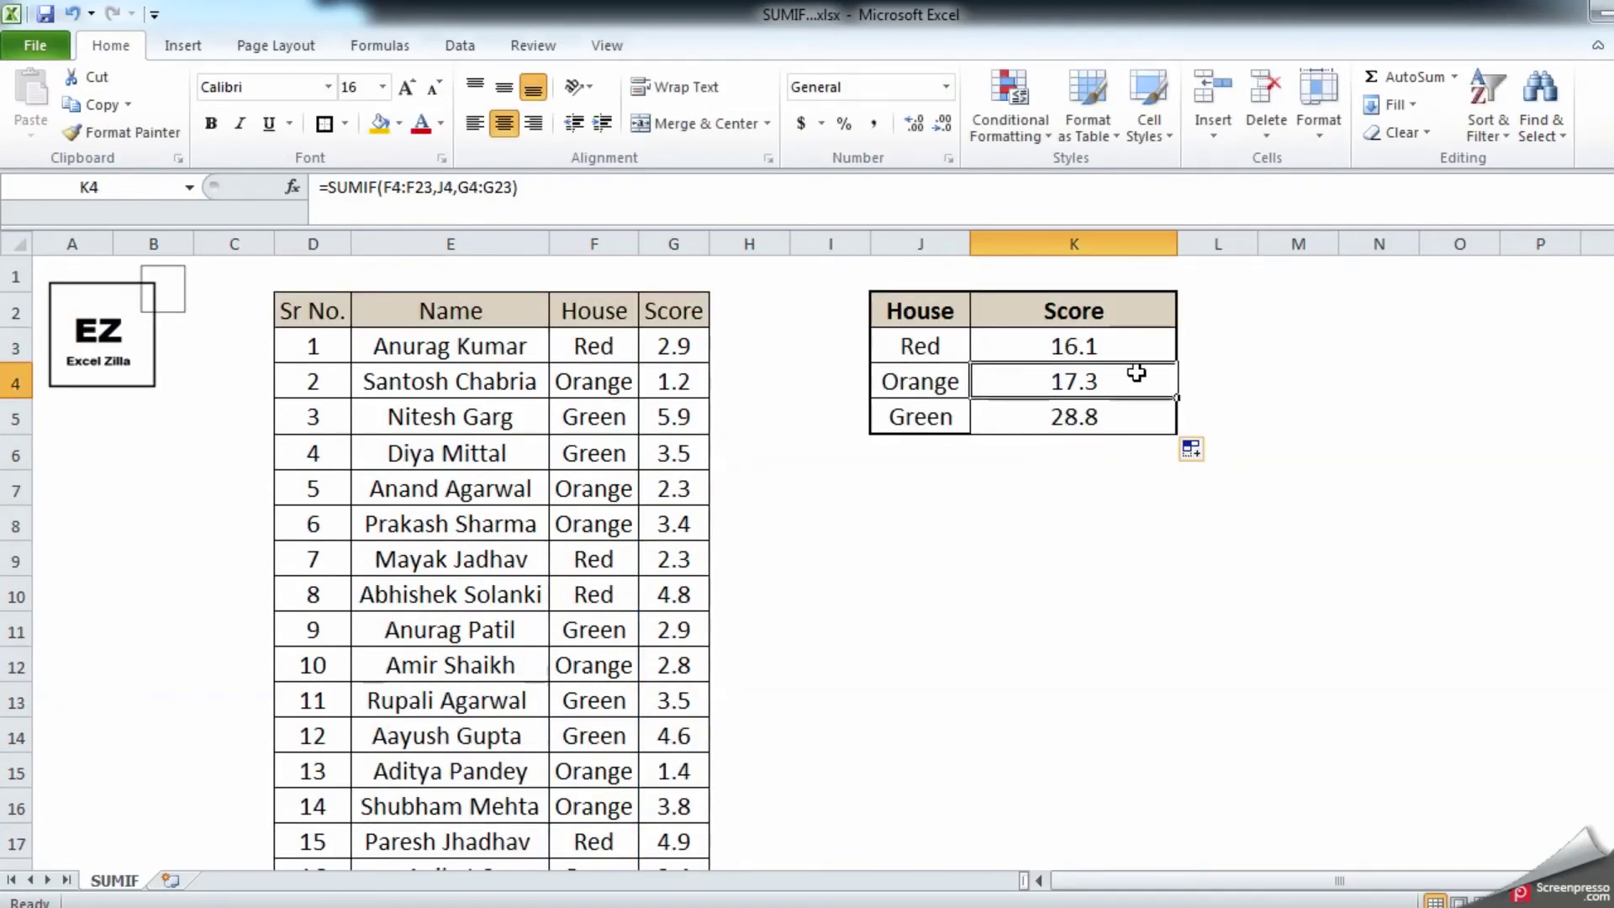
key(F2)
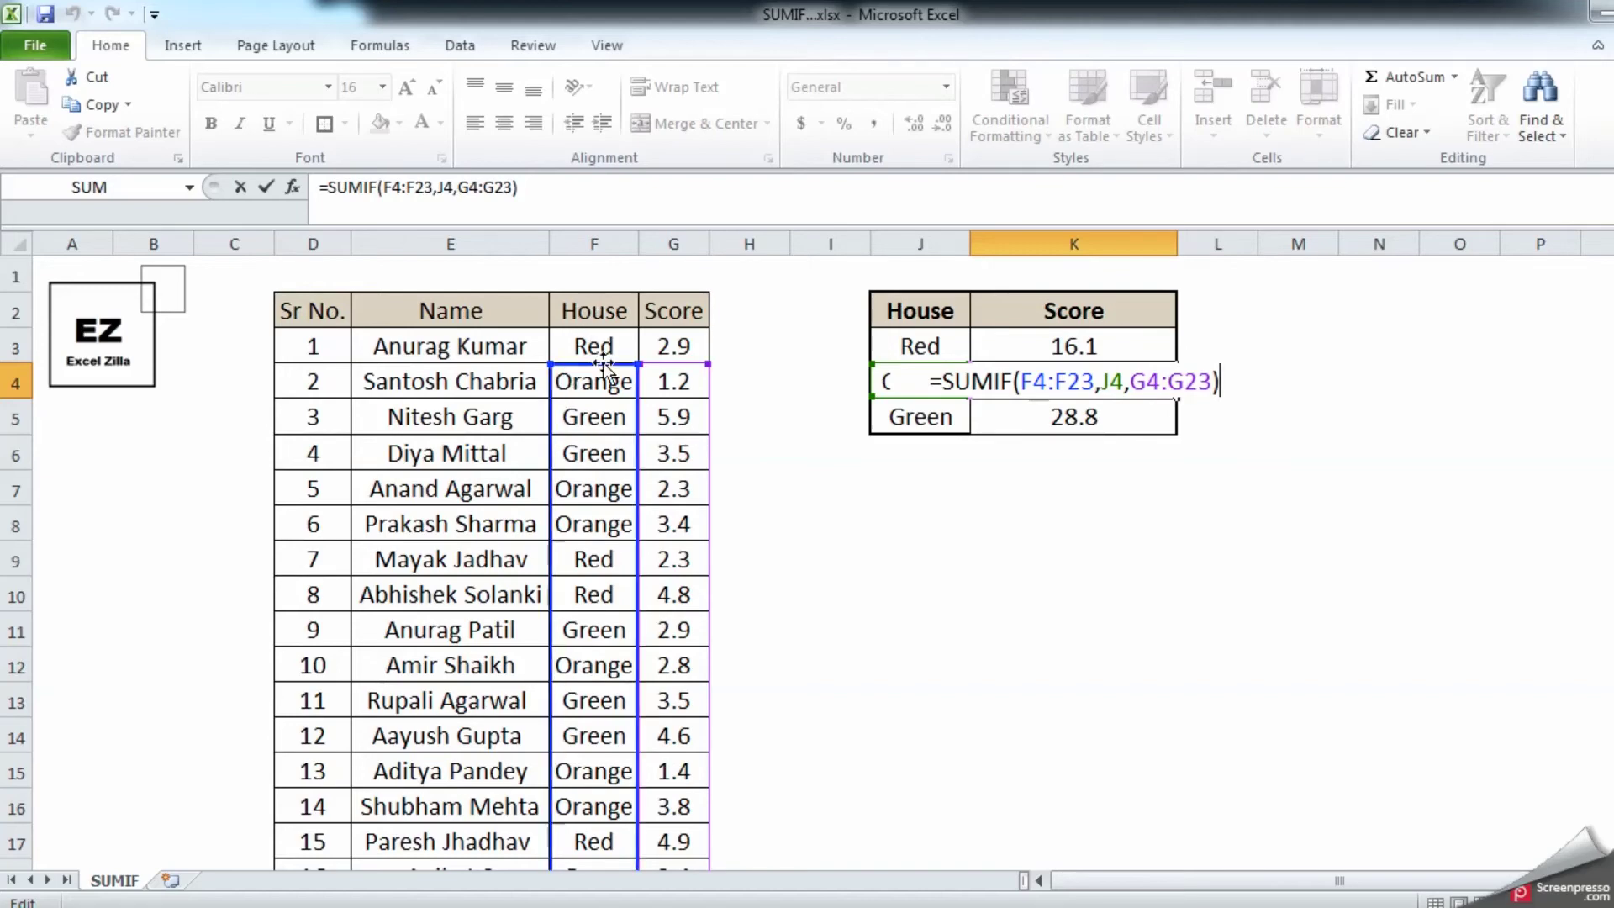
scroll(641, 562, down, 2)
scroll(640, 562, down, 1)
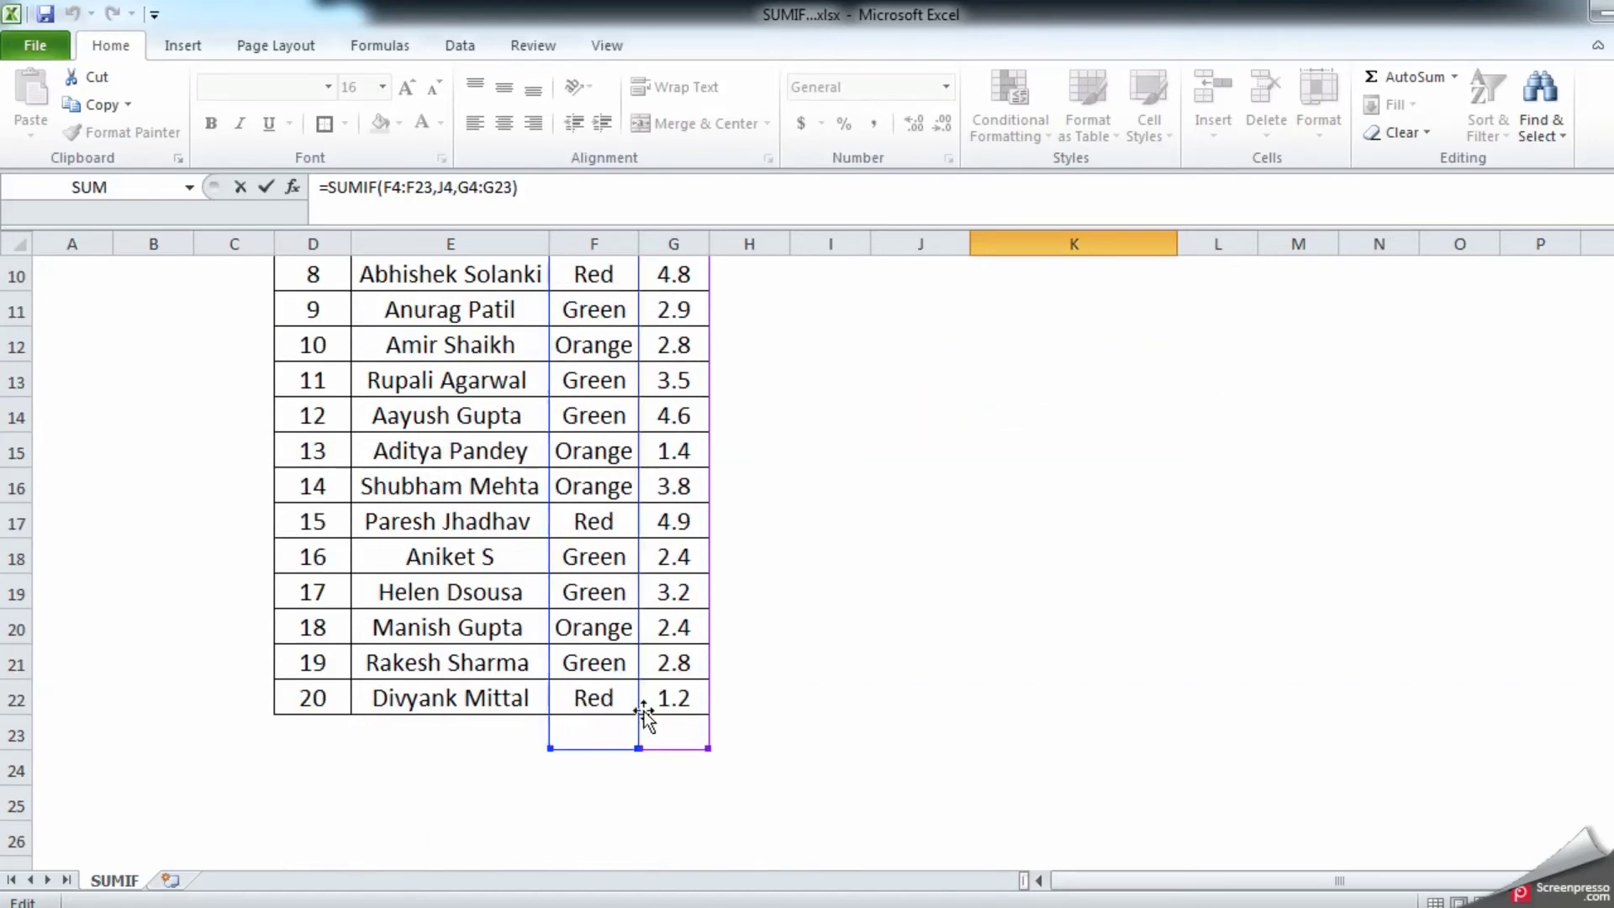
scroll(791, 736, up, 3)
key(Return)
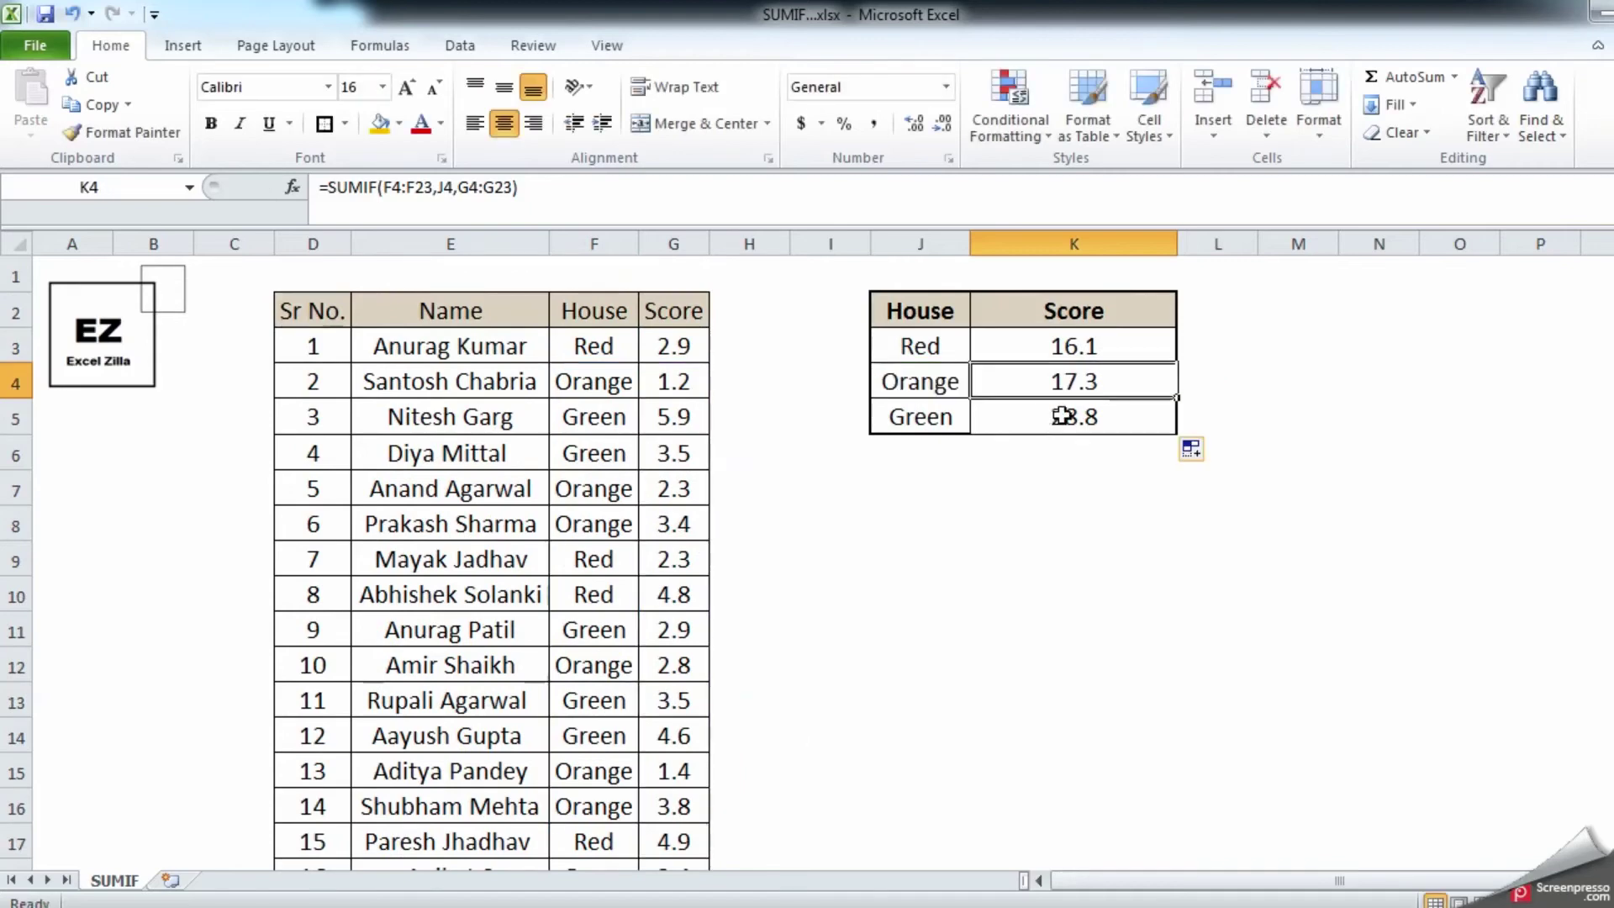
double_click(1060, 418)
scroll(635, 589, down, 3)
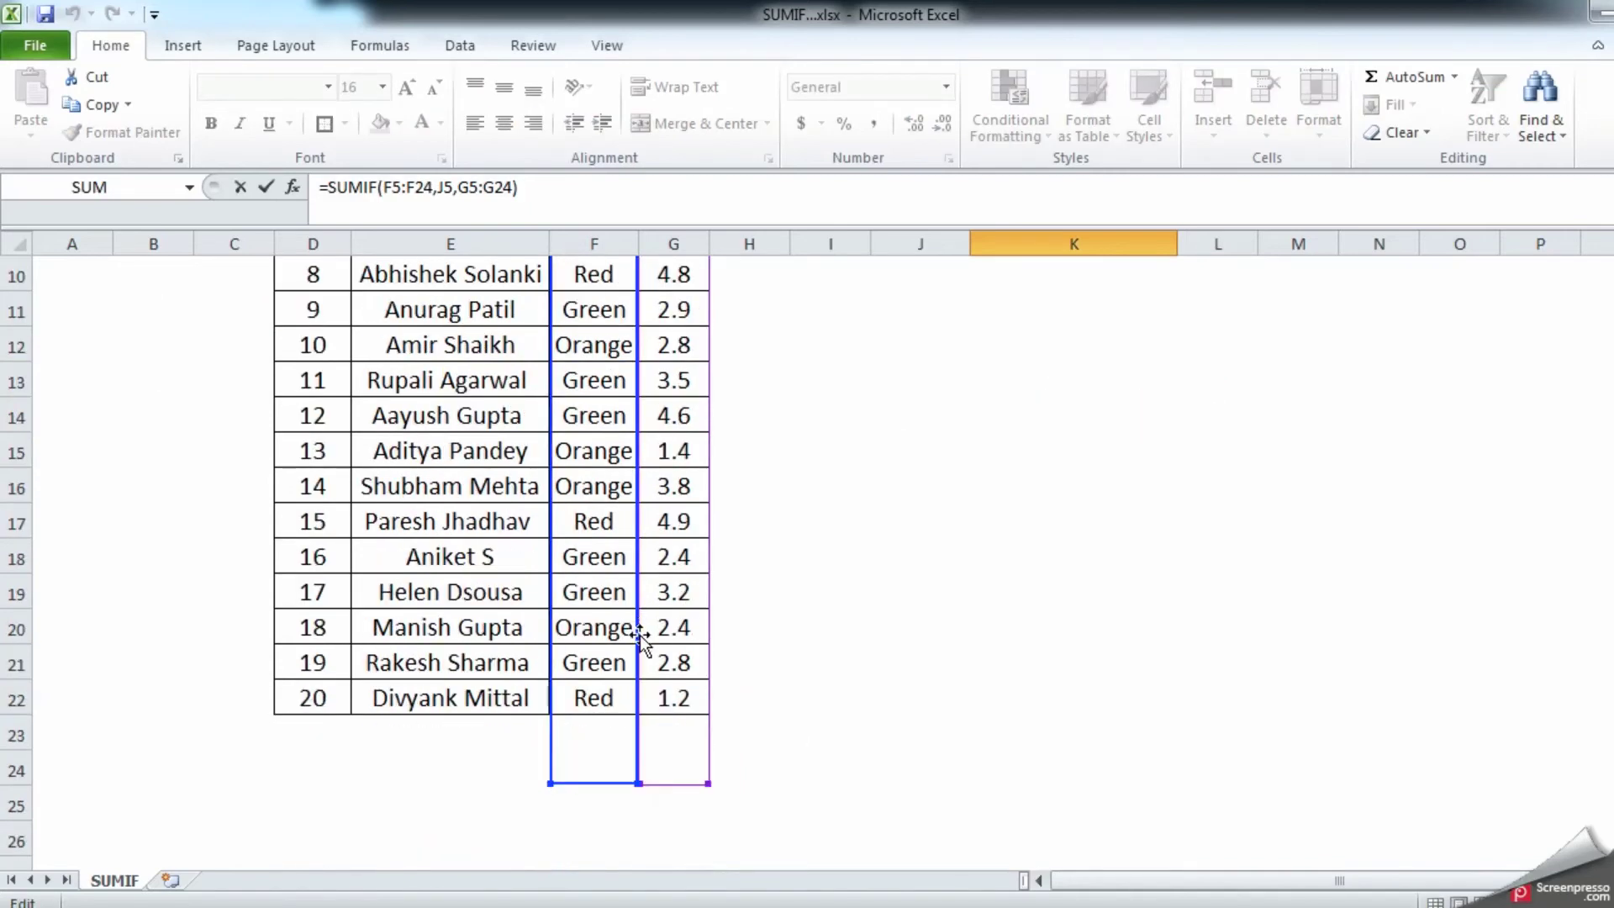
key(Escape)
scroll(1075, 476, up, 3)
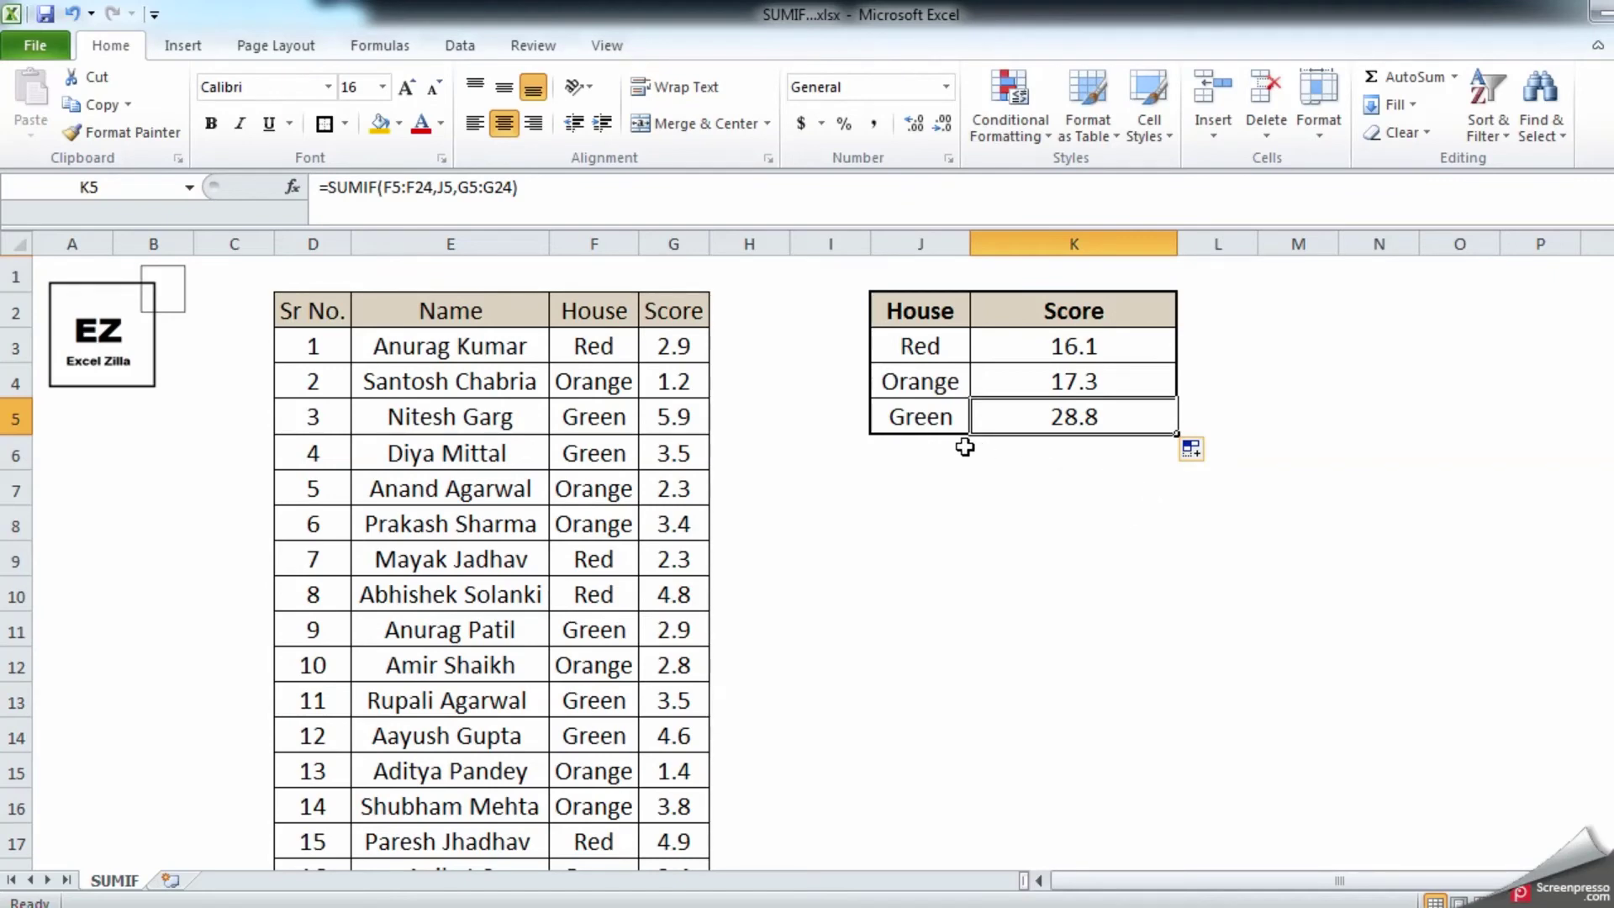
click(1041, 384)
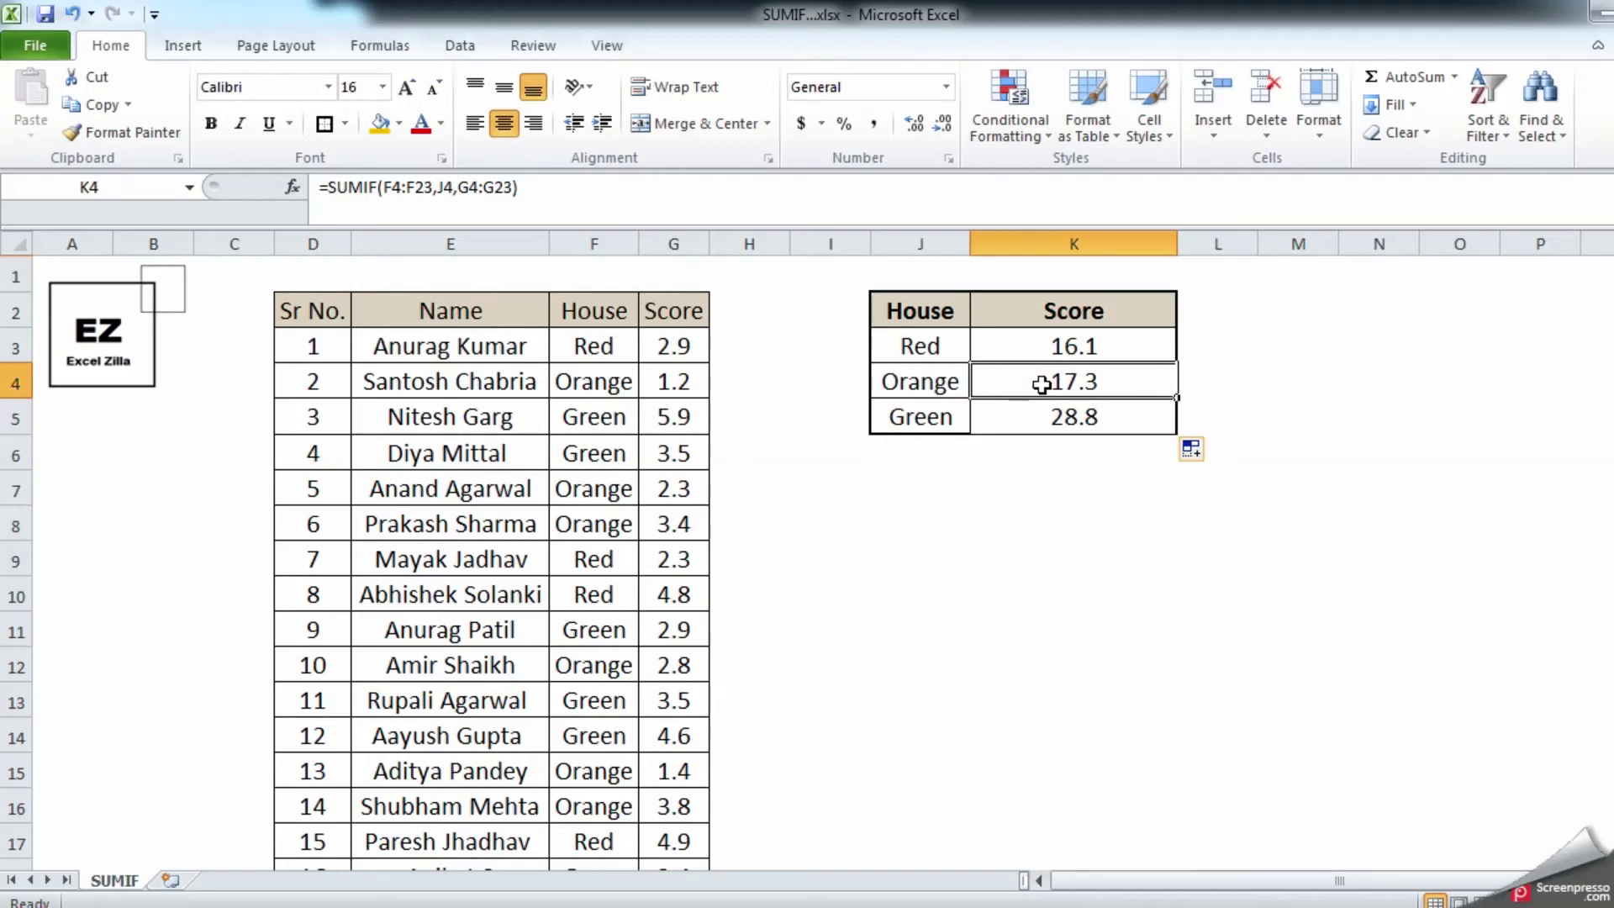
Make both ranges in the K3 formula absolute, as $F$3:$F$22 and $G$3:$G$22, leaving the criterion J3 relative.
click(1061, 350)
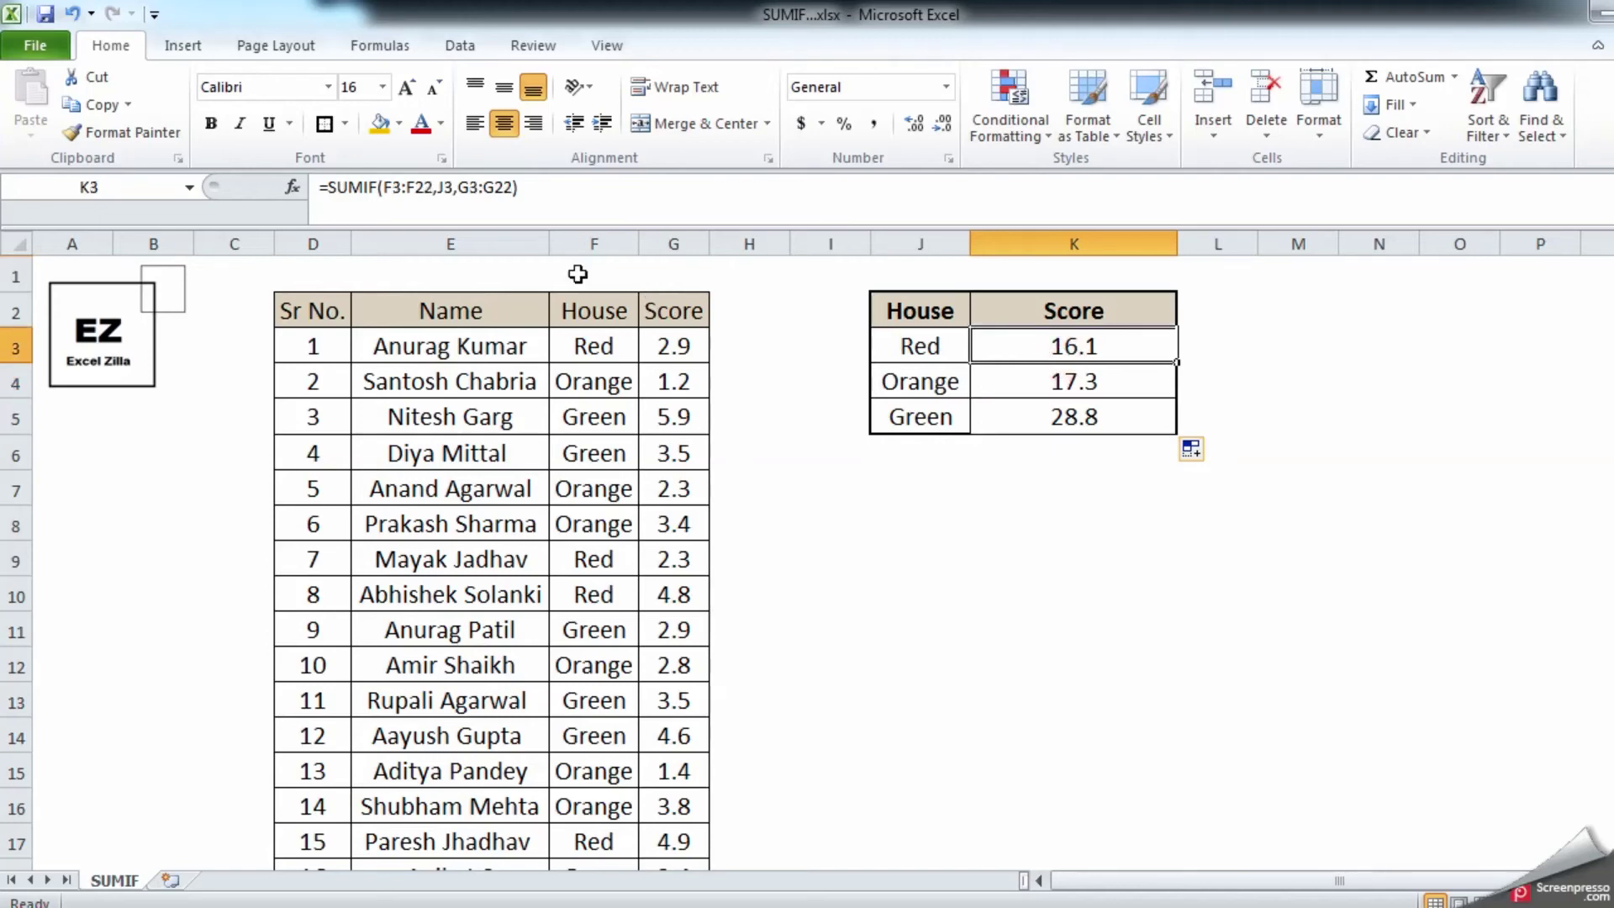
click(393, 188)
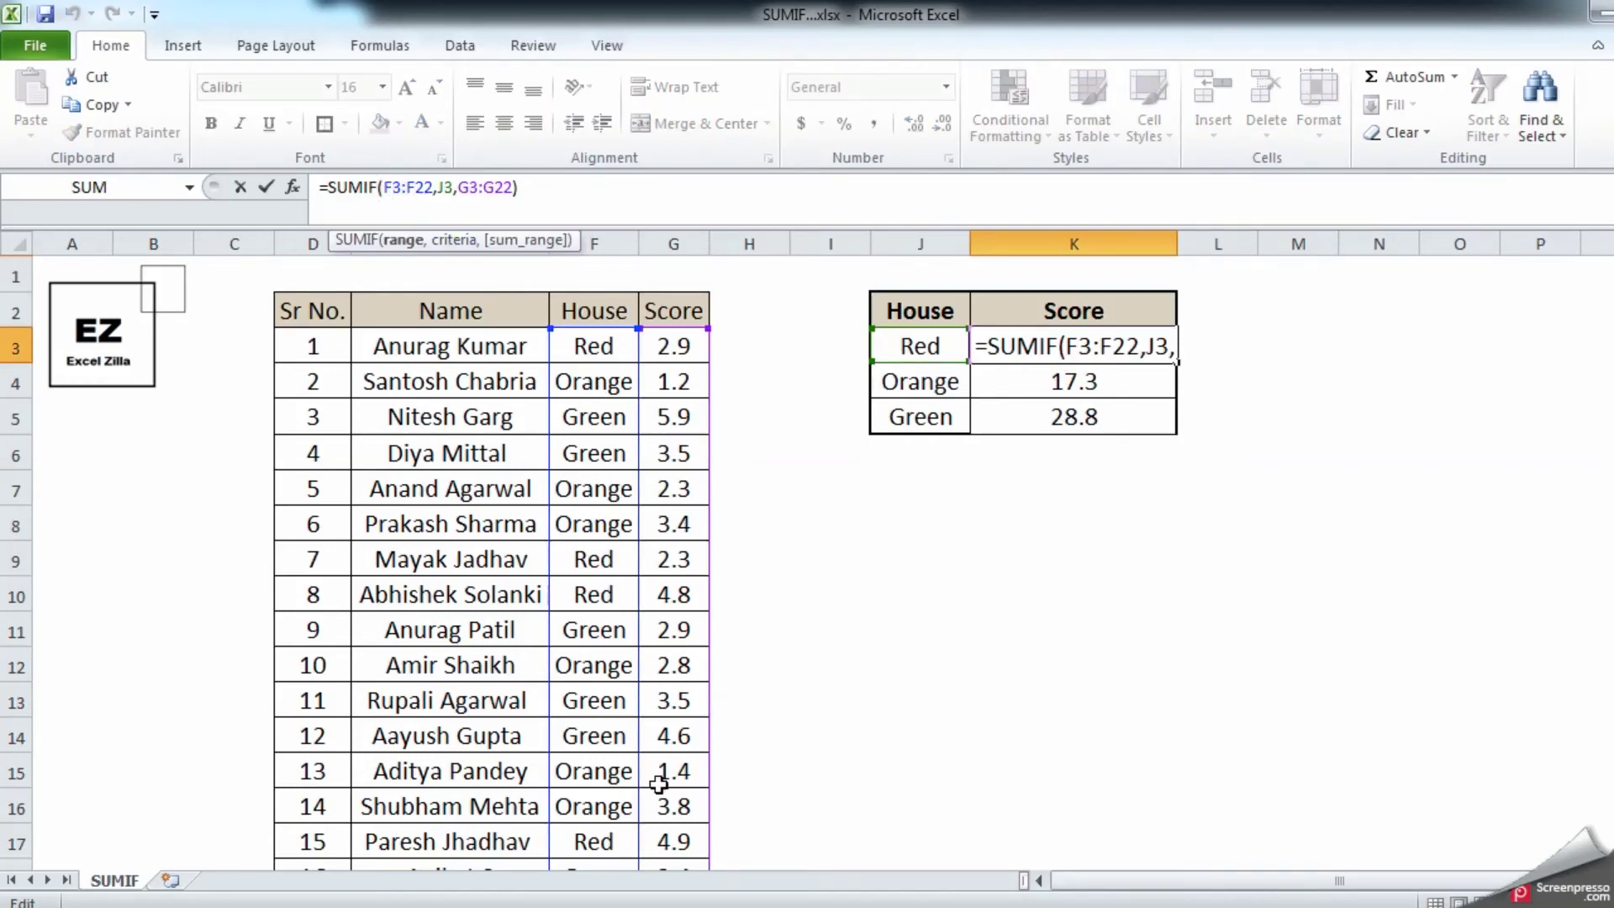
key(F4)
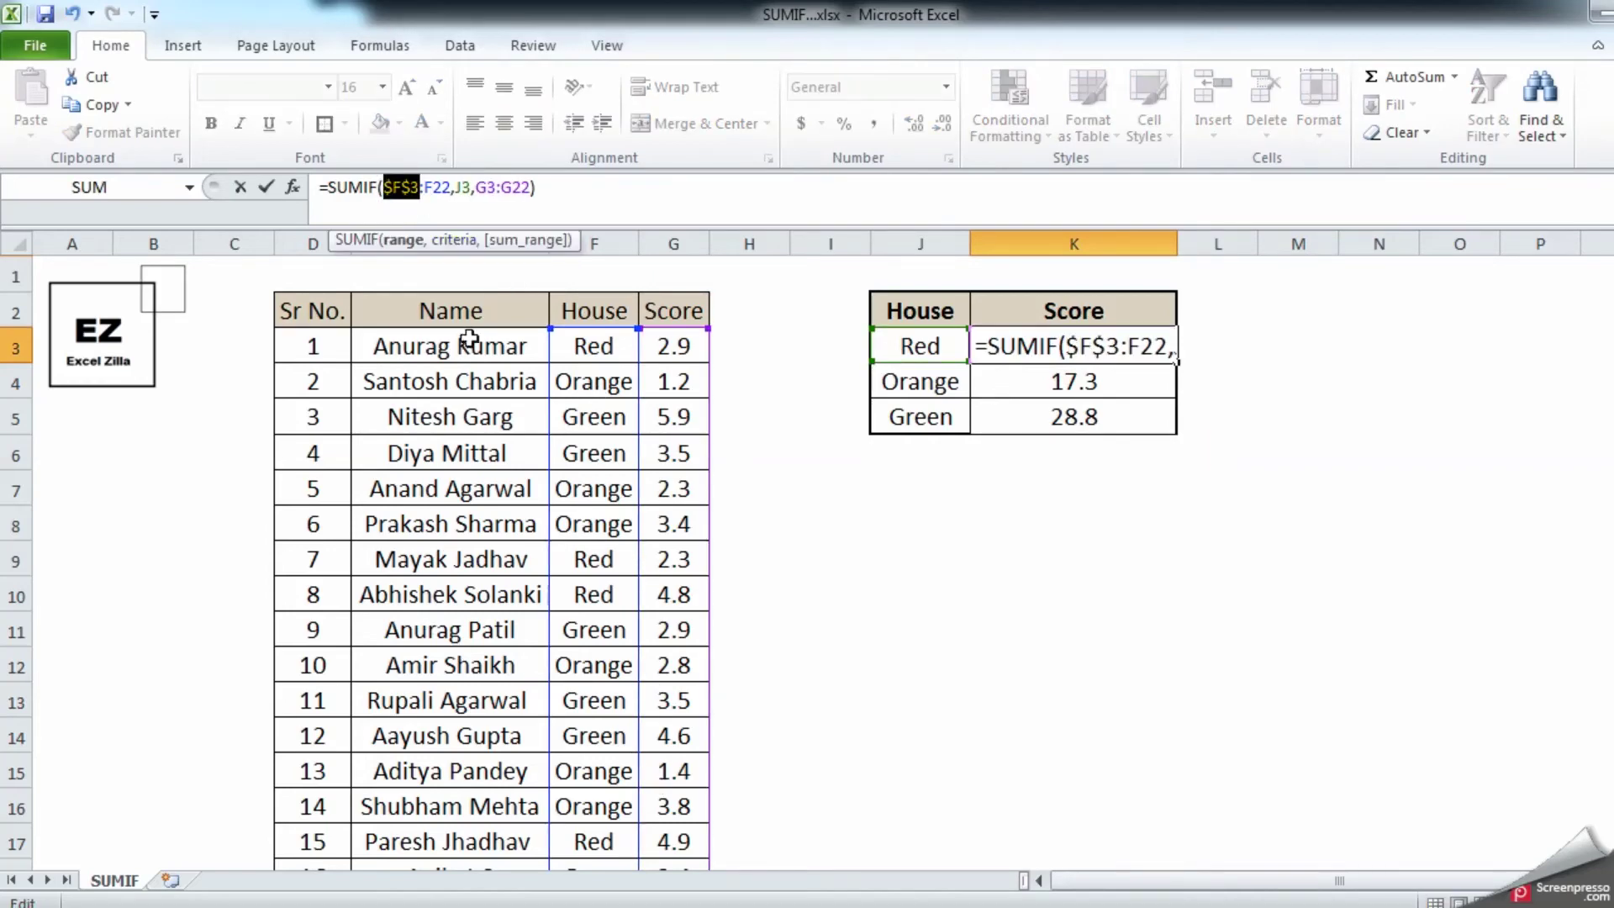
click(445, 195)
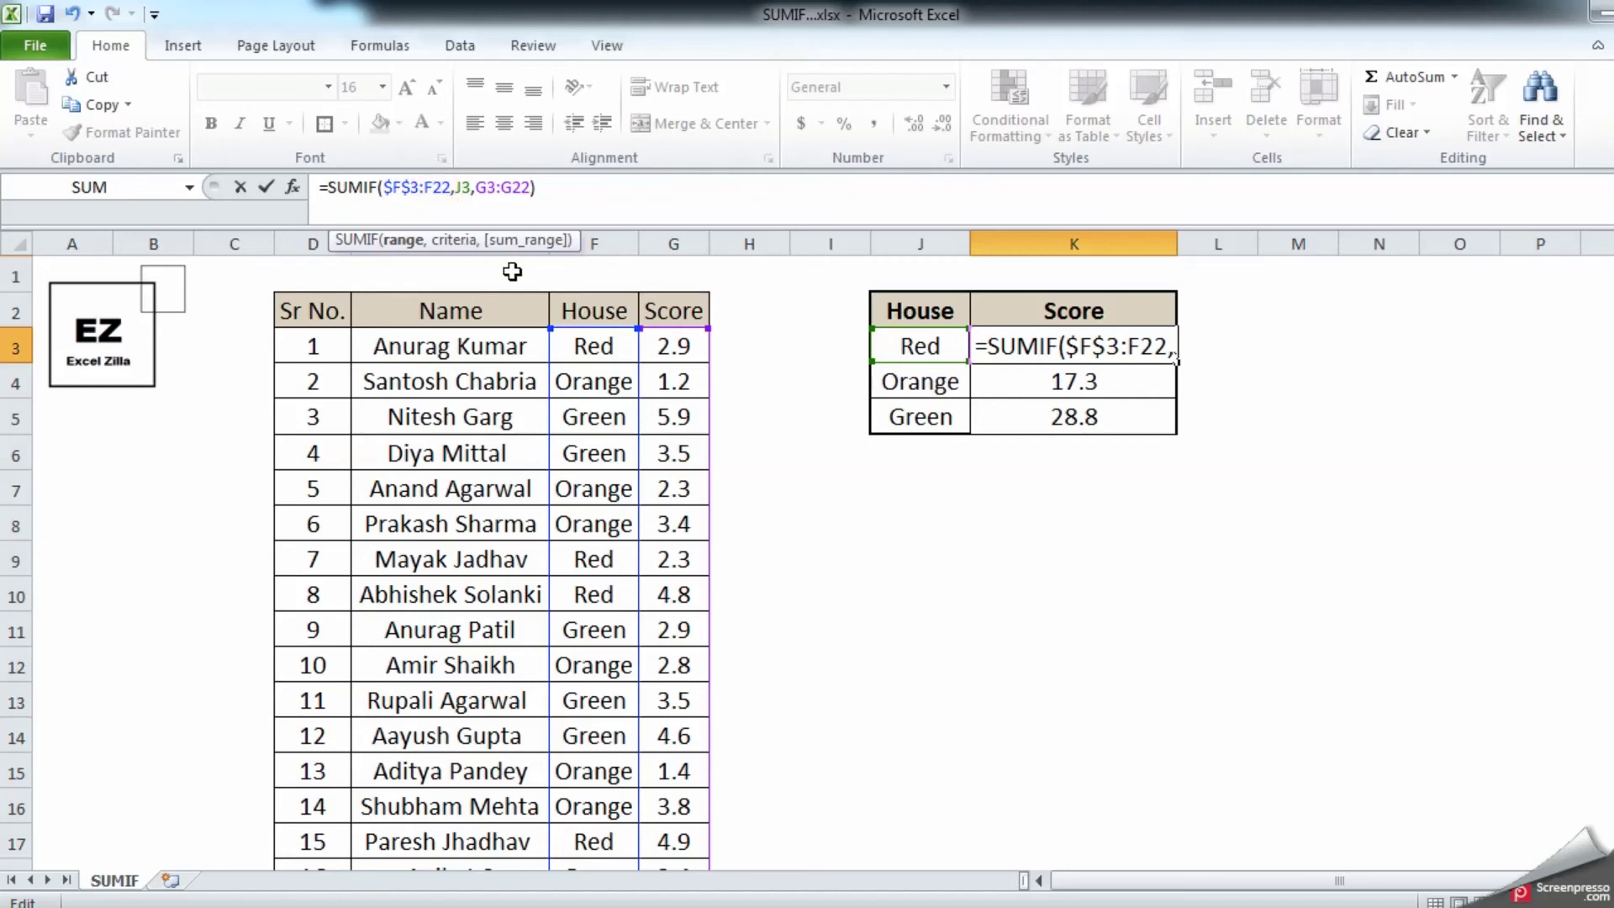
key(F4)
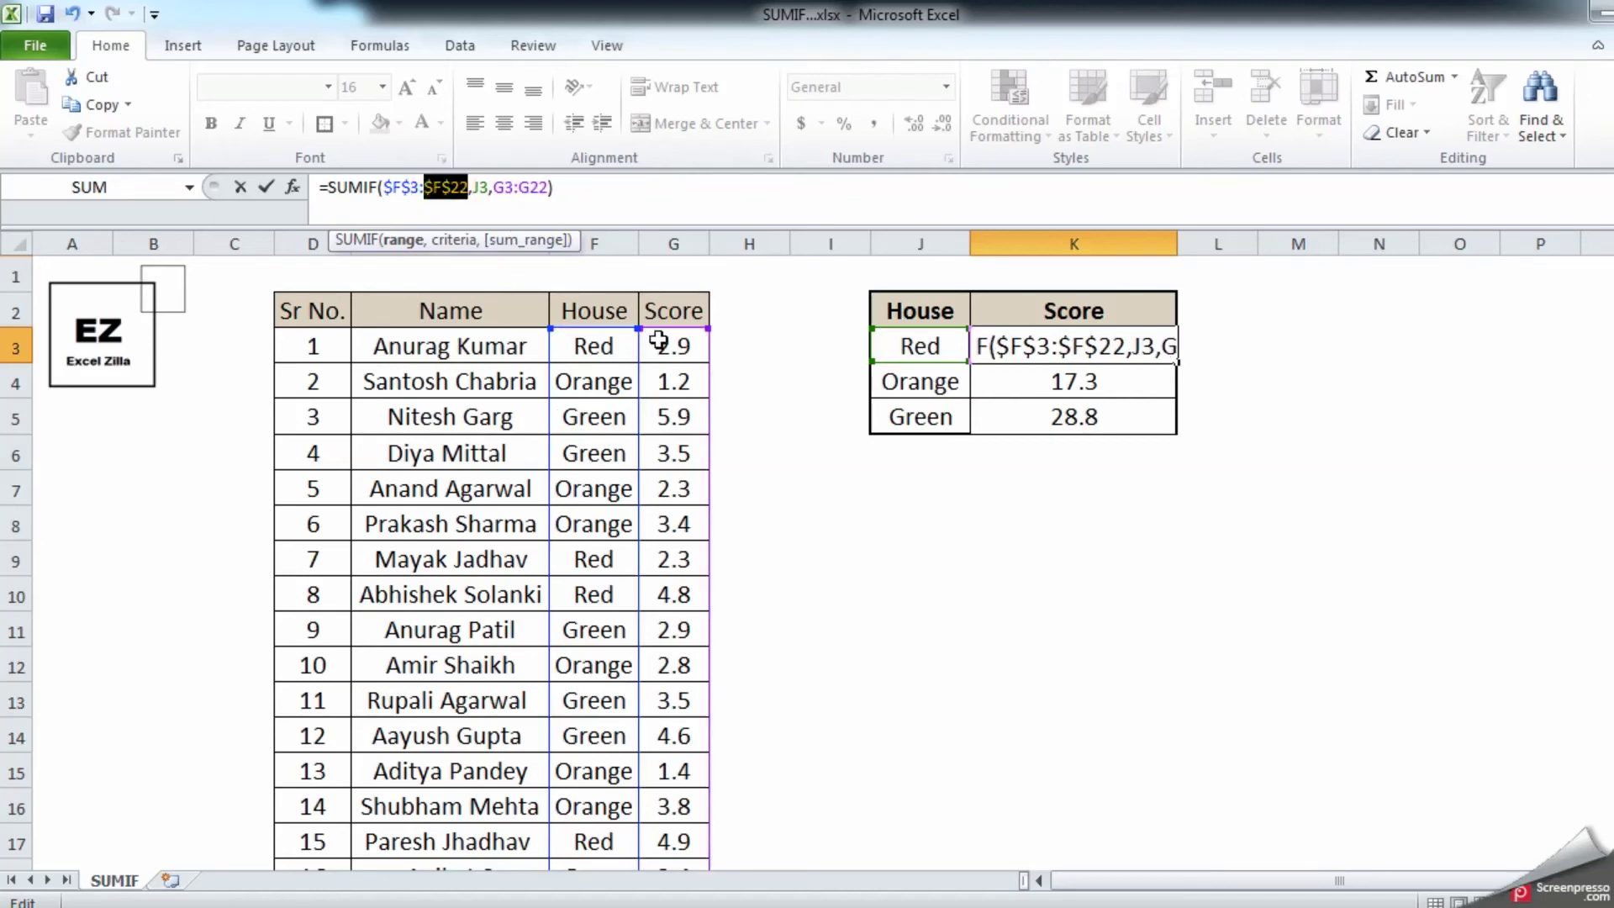
click(507, 187)
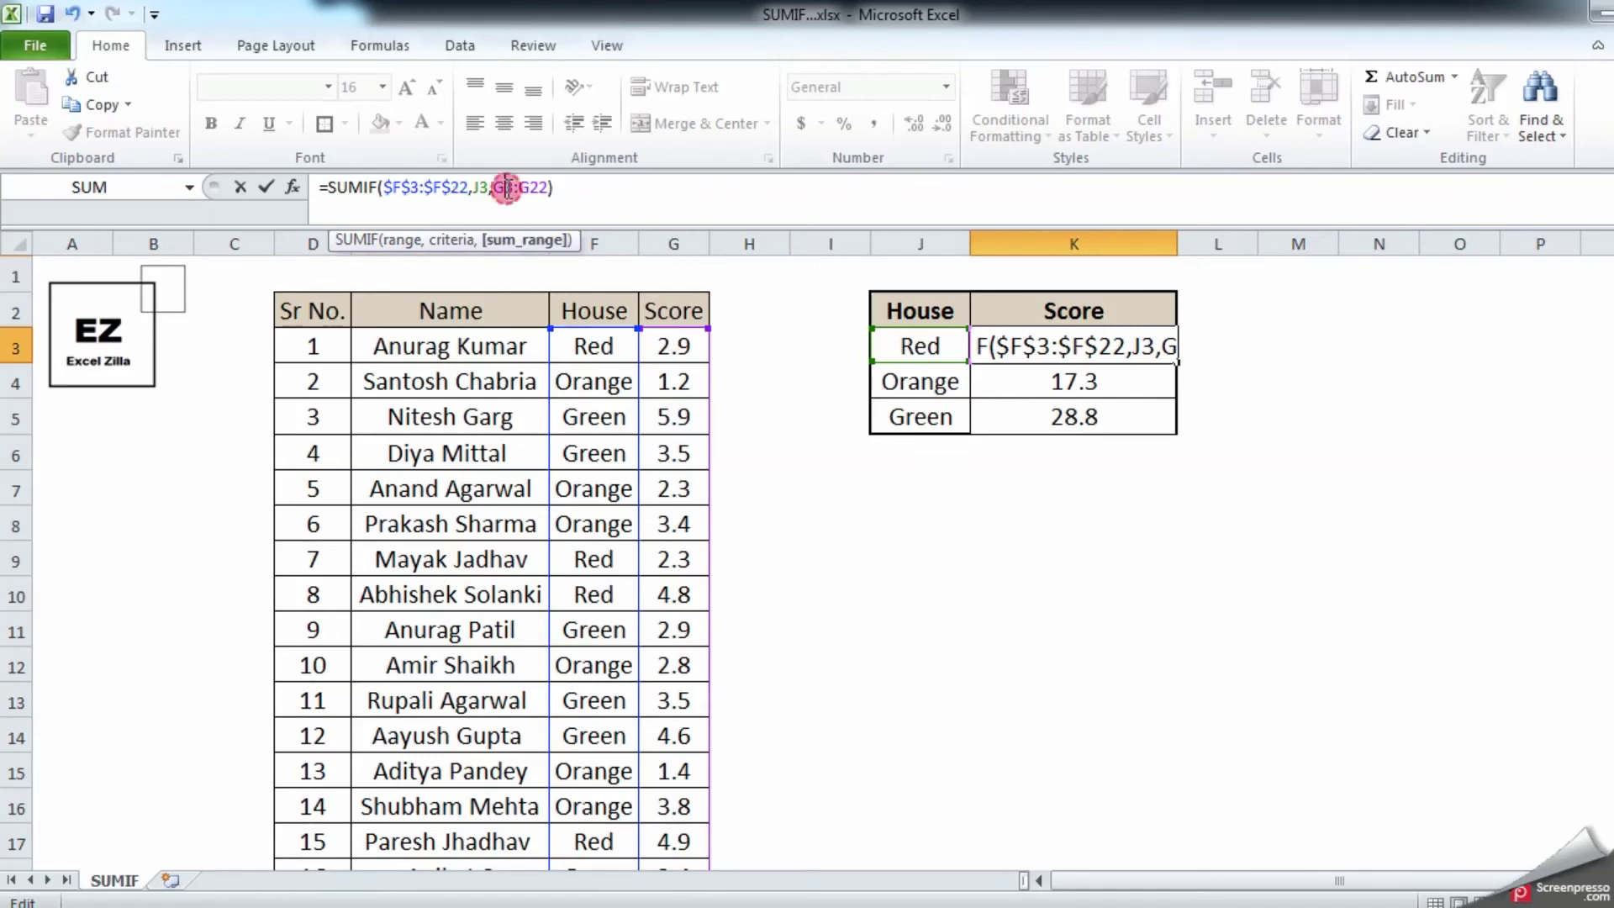
key(F4)
click(559, 187)
key(F4)
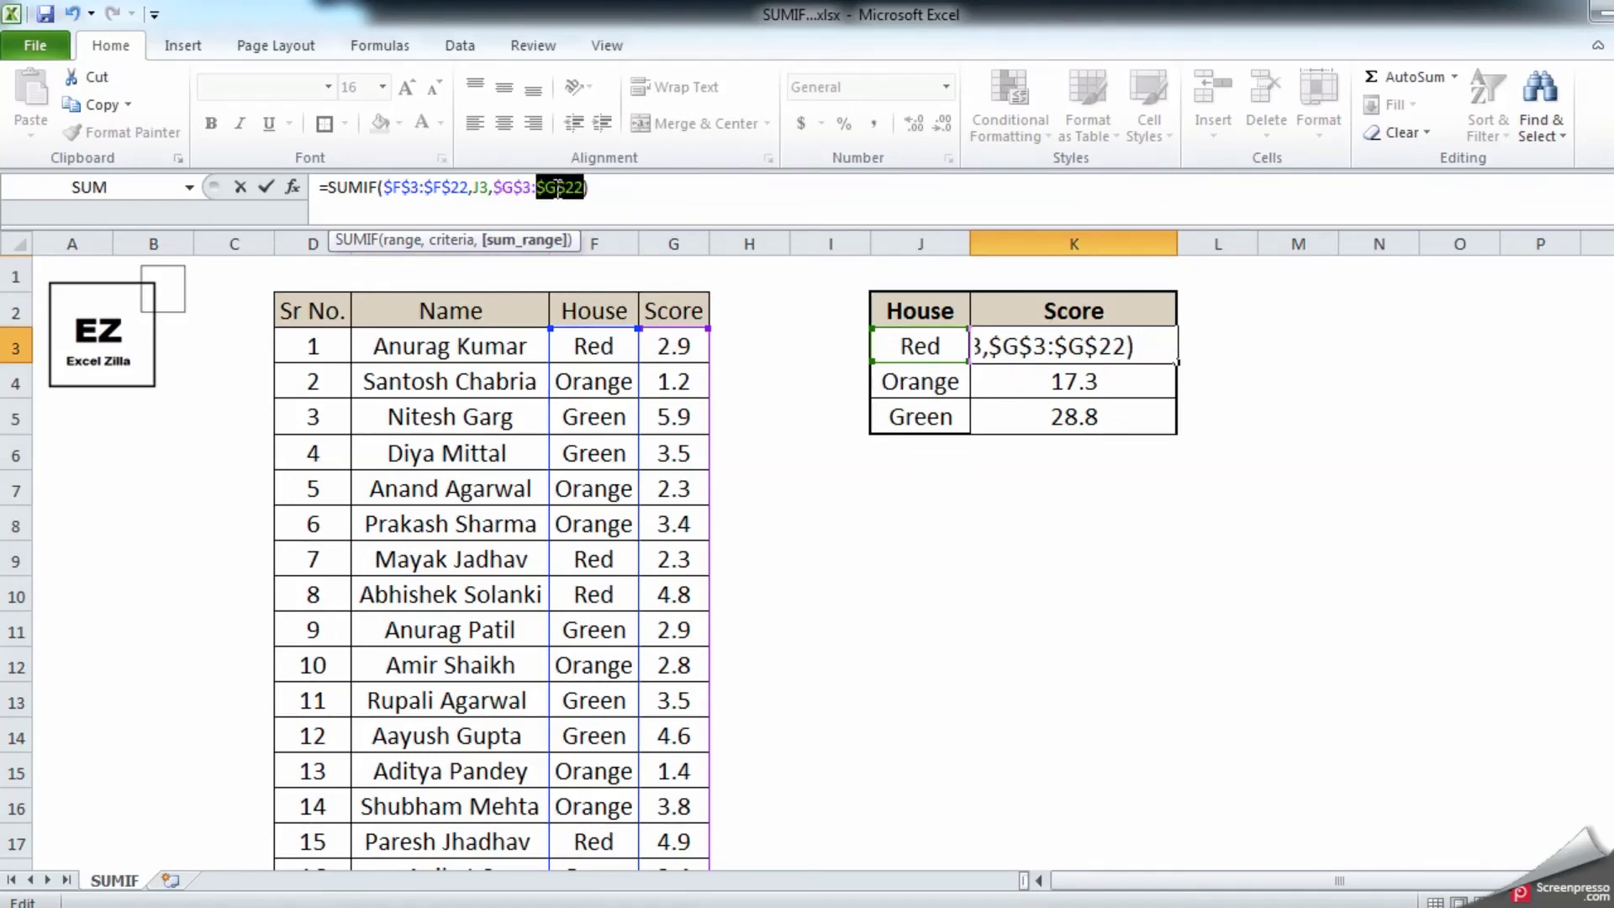
click(1086, 358)
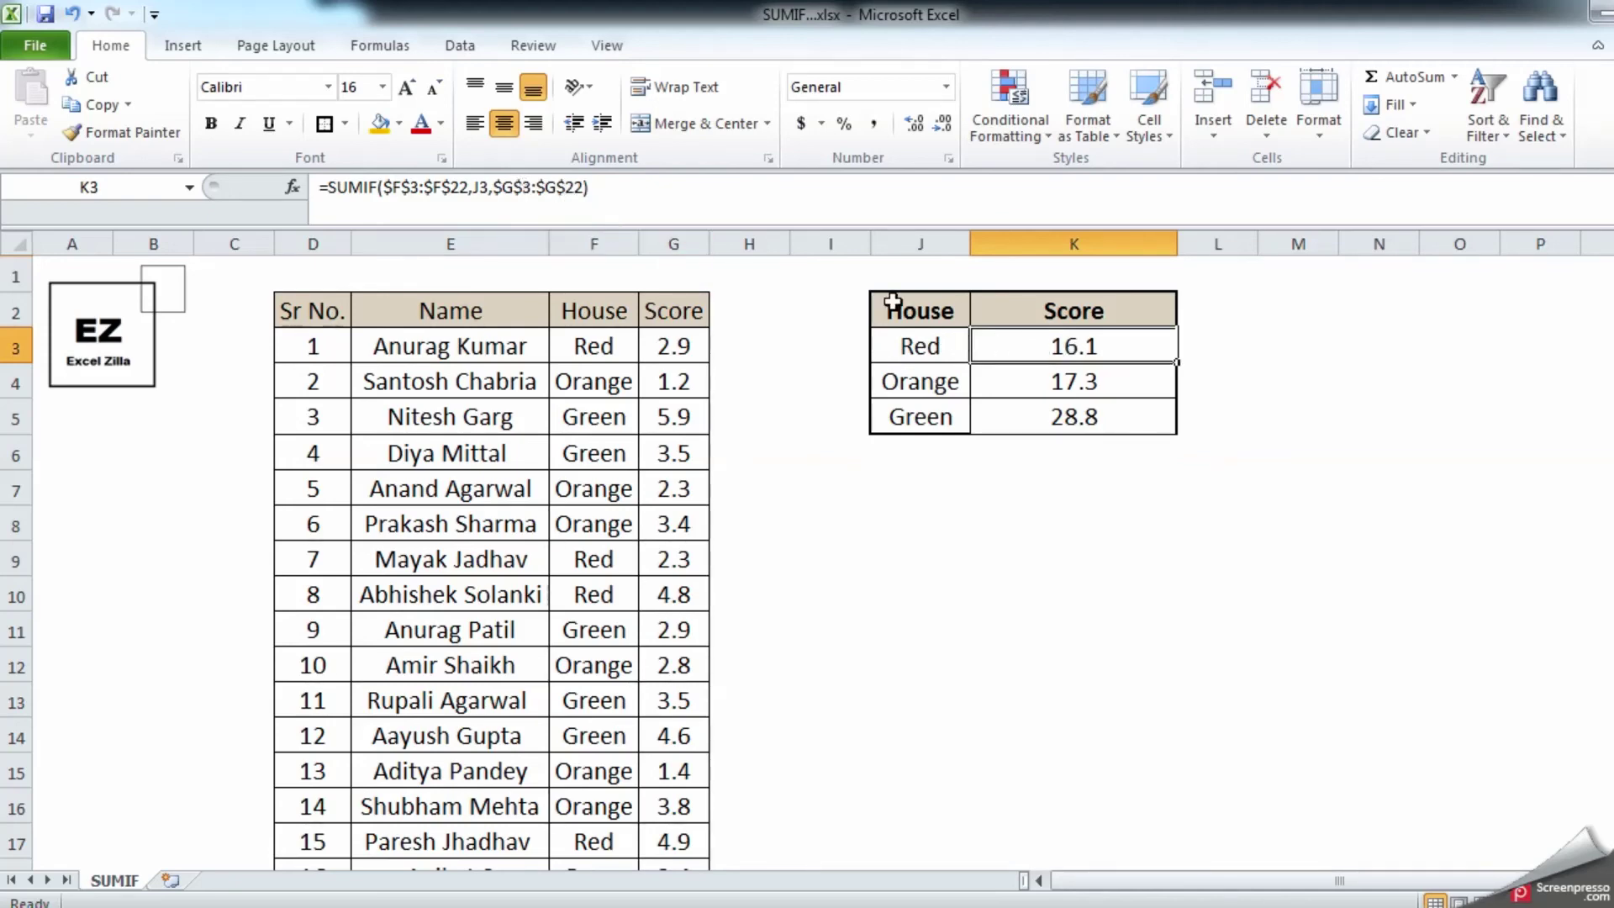
Fill the corrected SUMIF formula from K3 down through K5 and check the formula in each score cell.
drag(1177, 362, 1178, 416)
click(1008, 388)
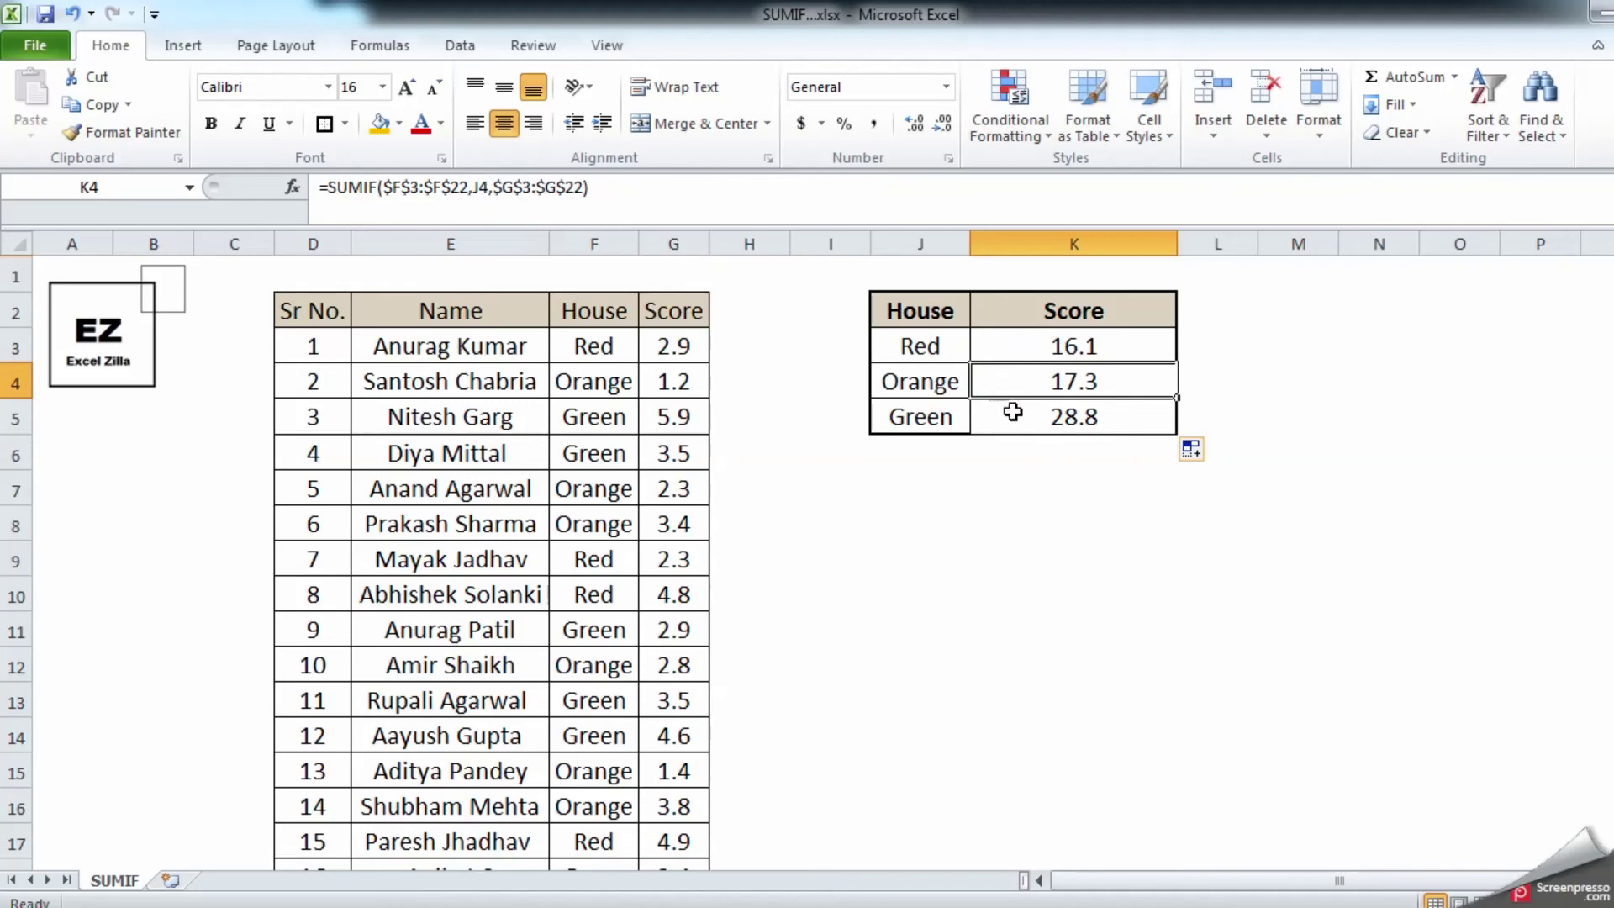
click(1018, 352)
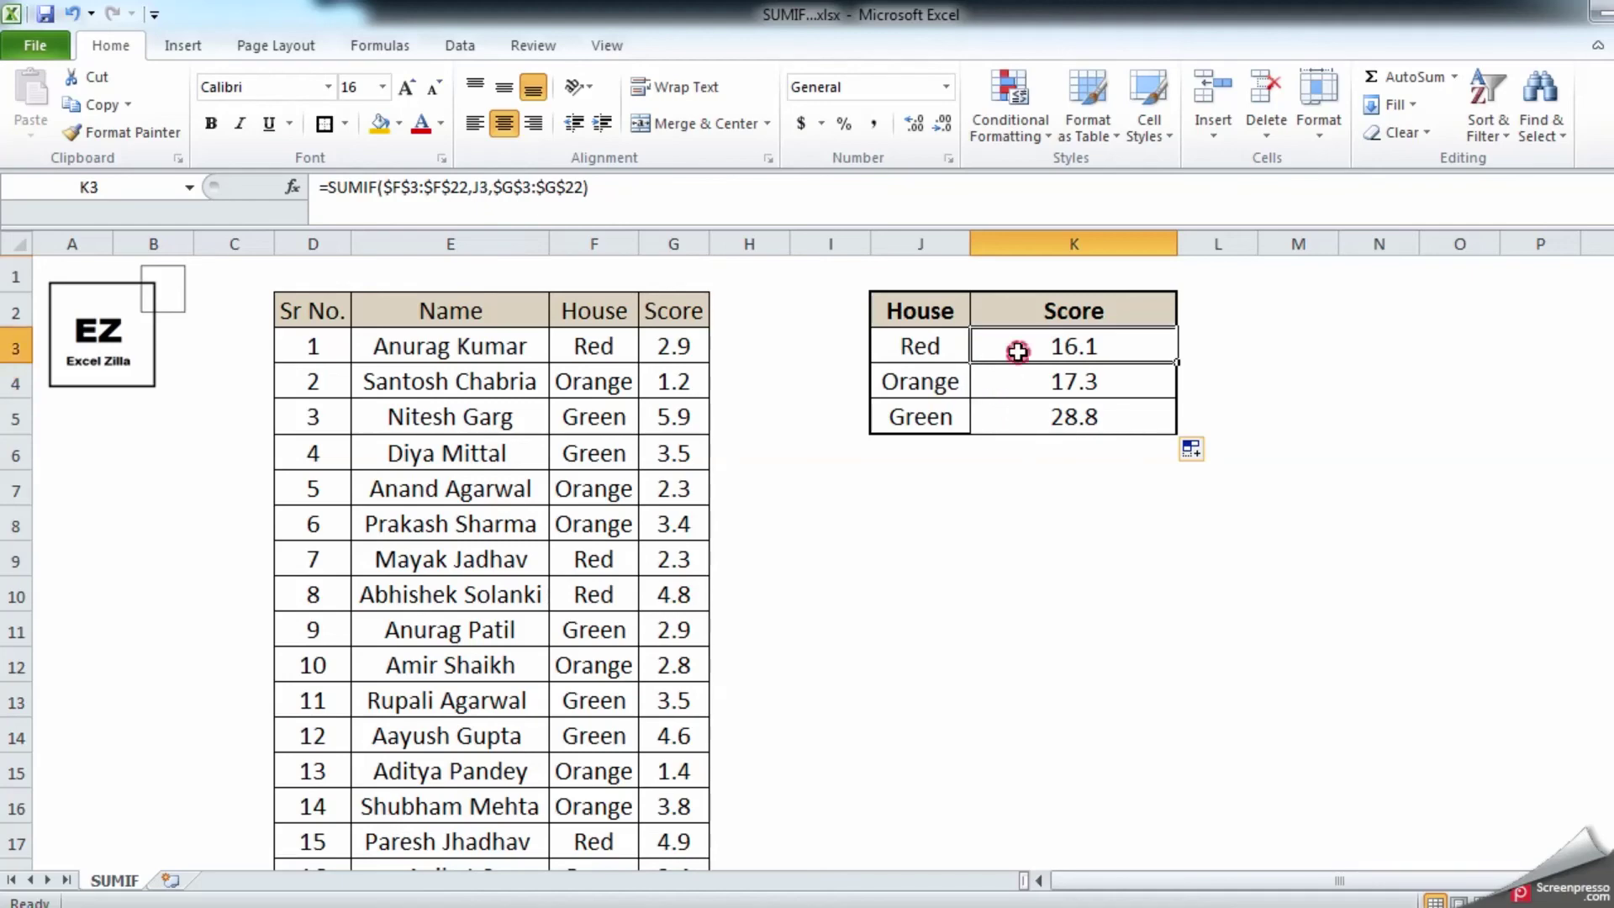
click(1044, 386)
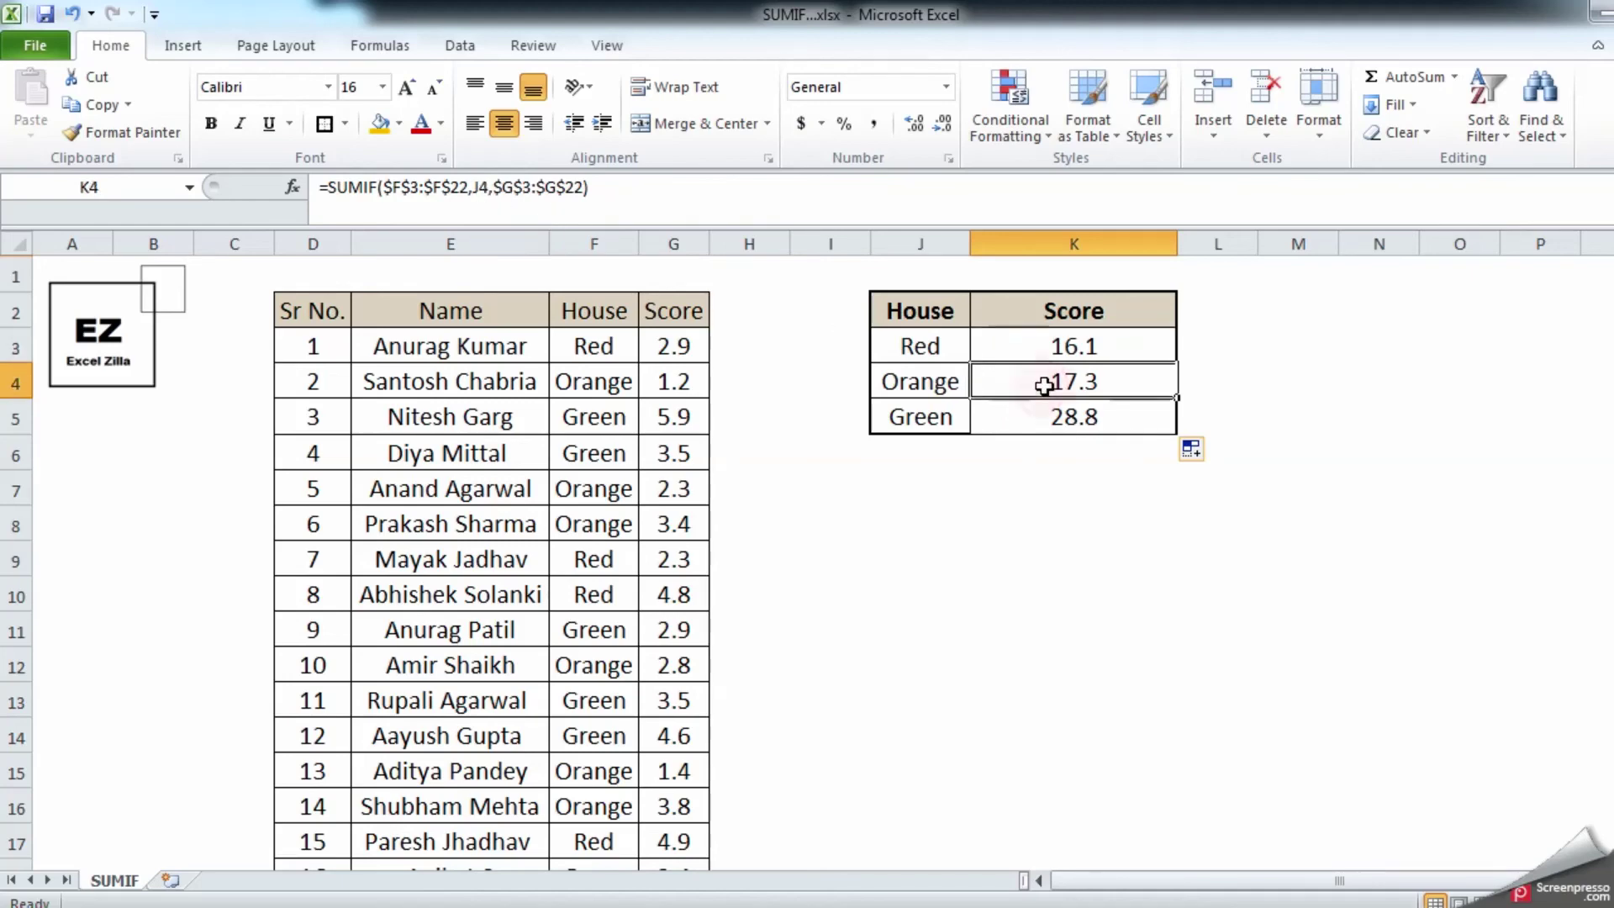
click(1054, 418)
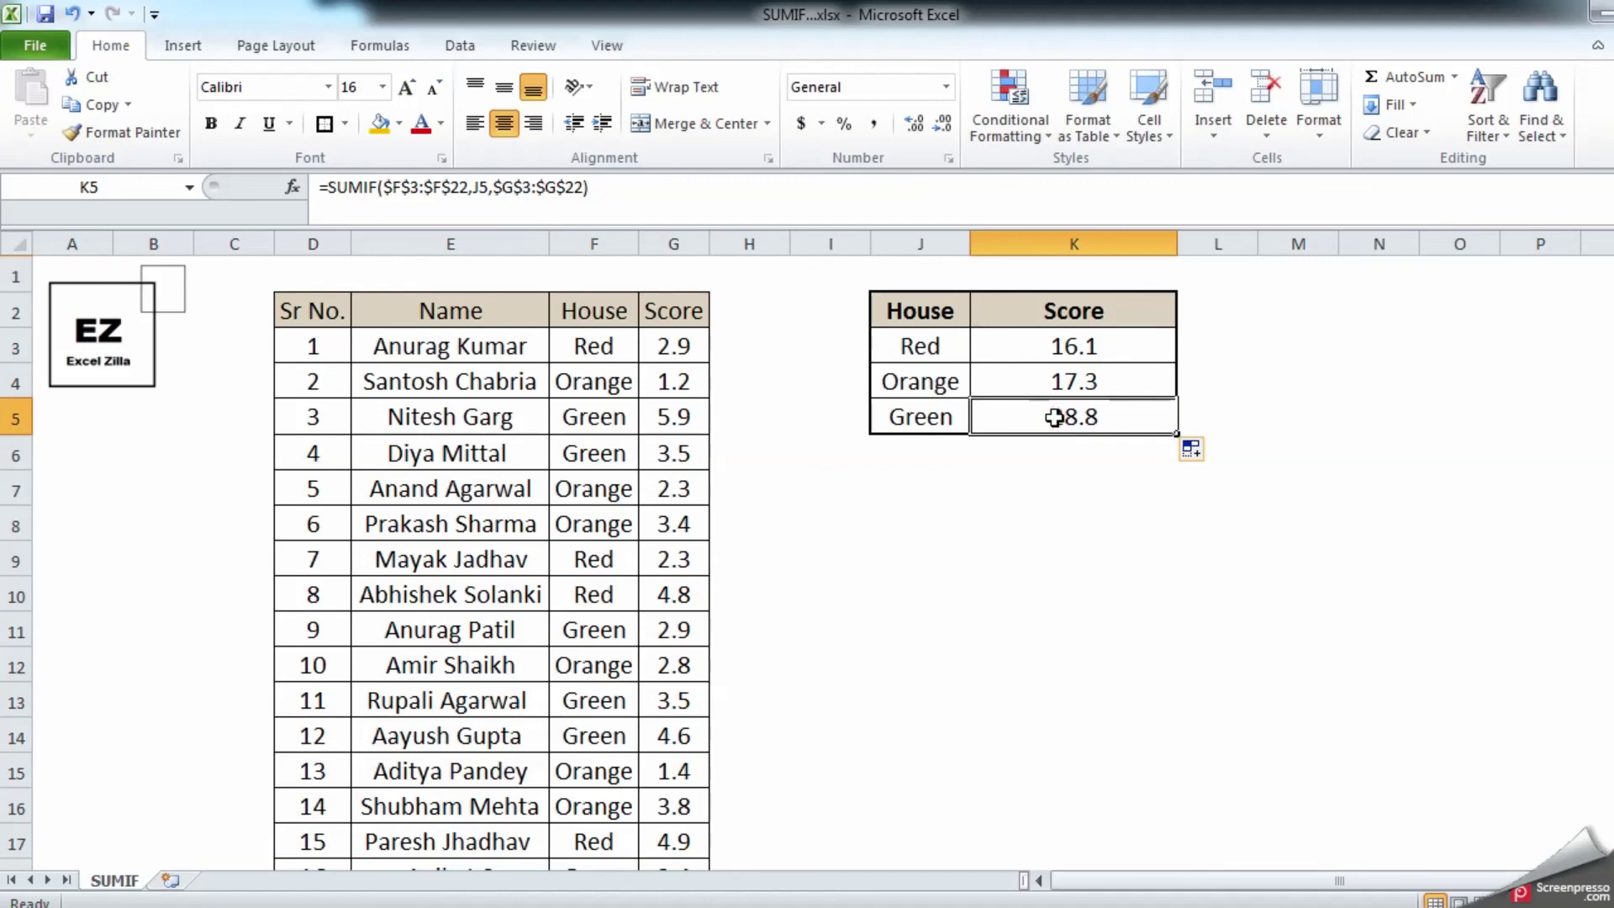